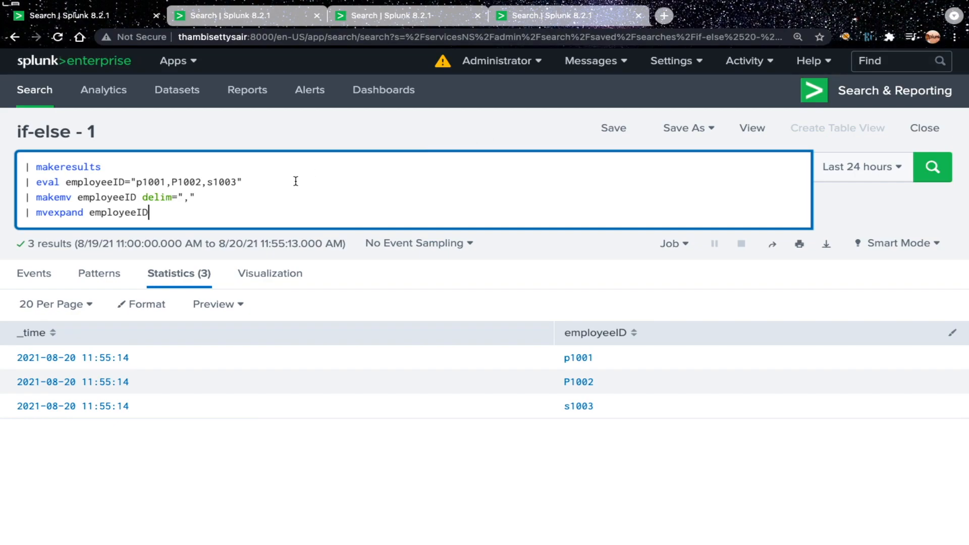
Step: Add a new query line that begins an if function: | eval is_employee_permanent=if(
{"action": "key", "text": "shift+Return"}
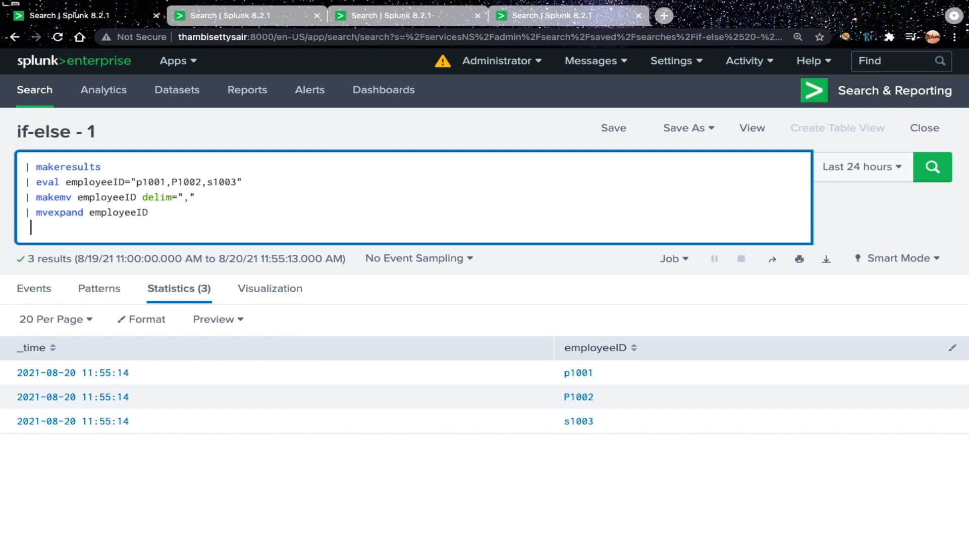
{"action": "type", "text": "| eval is_employee_permanent="}
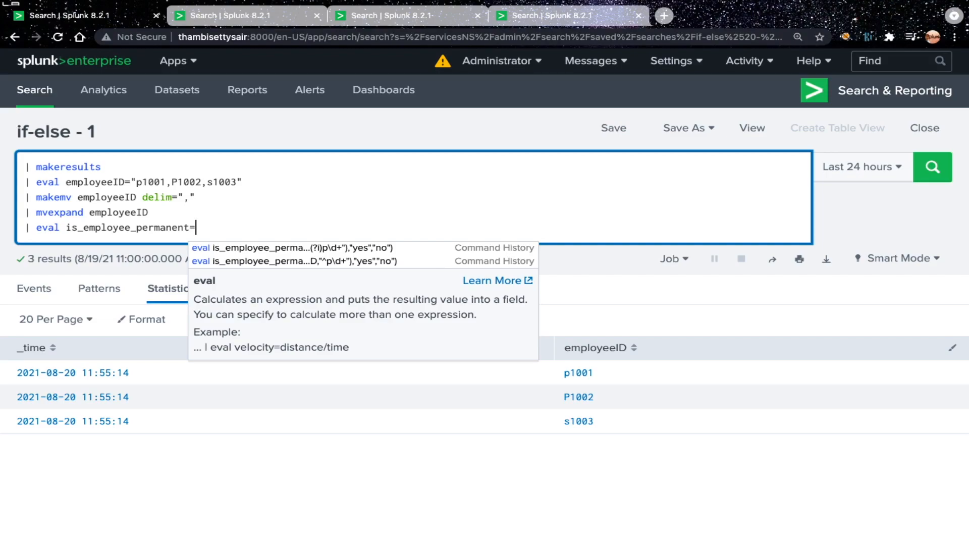
{"action": "type", "text": "if("}
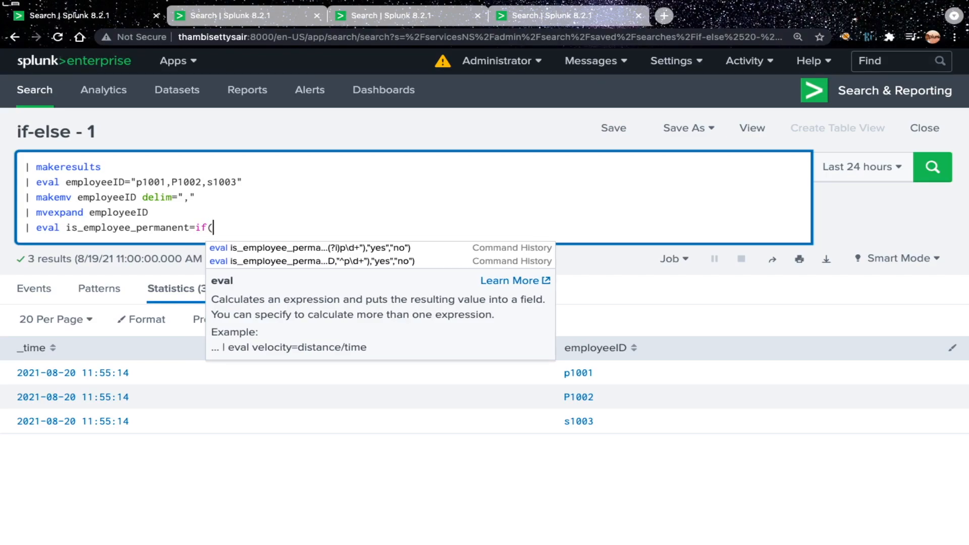
{"action": "key", "text": "Escape"}
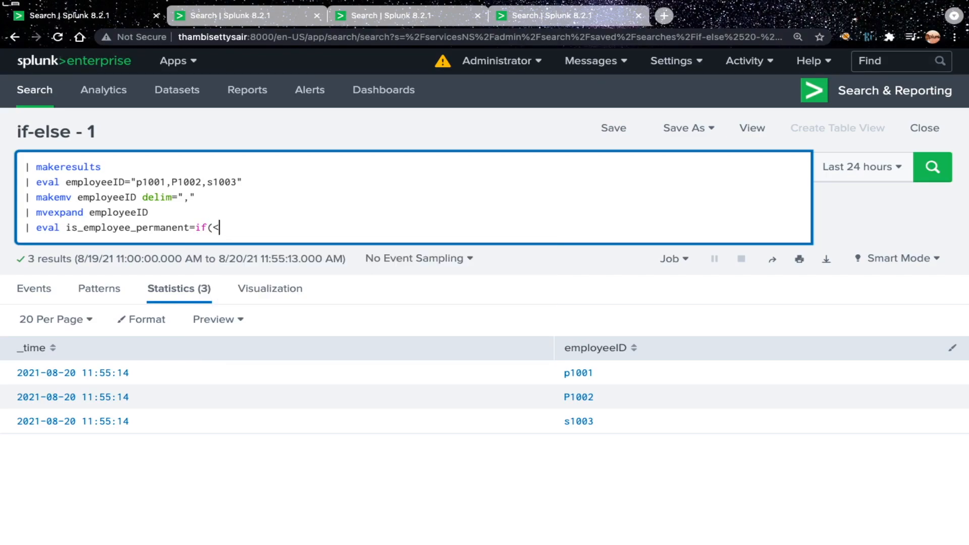
Step: Complete the if function with the placeholder arguments <condtion is true>, TRUE and FALSE, and close the parenthesis
{"action": "type", "text": "<condtion is true"}
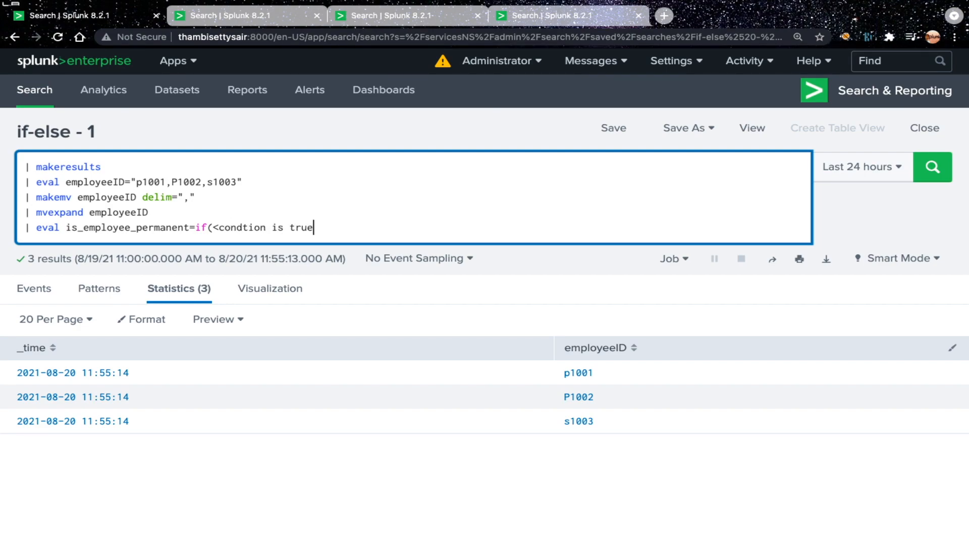
{"action": "type", "text": ">"}
{"action": "key", "text": "BackSpace"}
{"action": "key", "text": "BackSpace"}
{"action": "type", "text": "ue"}
{"action": "key", "text": "BackSpace"}
{"action": "type", "text": ">"}
{"action": "type", "text": ","}
{"action": "type", "text": "\""}
{"action": "key", "text": "BackSpace"}
{"action": "type", "text": "TRUE,FALSE)"}
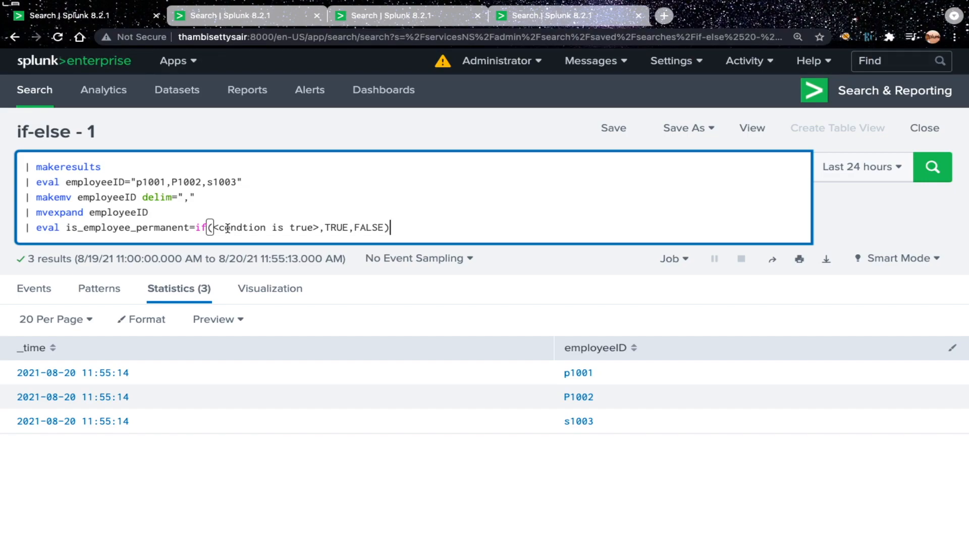
Step: Write the match function template match(SUBJECT,"REGEX") on a new line below the eval, then highlight SUBJECT and is_employee_permanent
{"action": "key", "text": "Return"}
{"action": "type", "text": "match(SUBJECT,"}
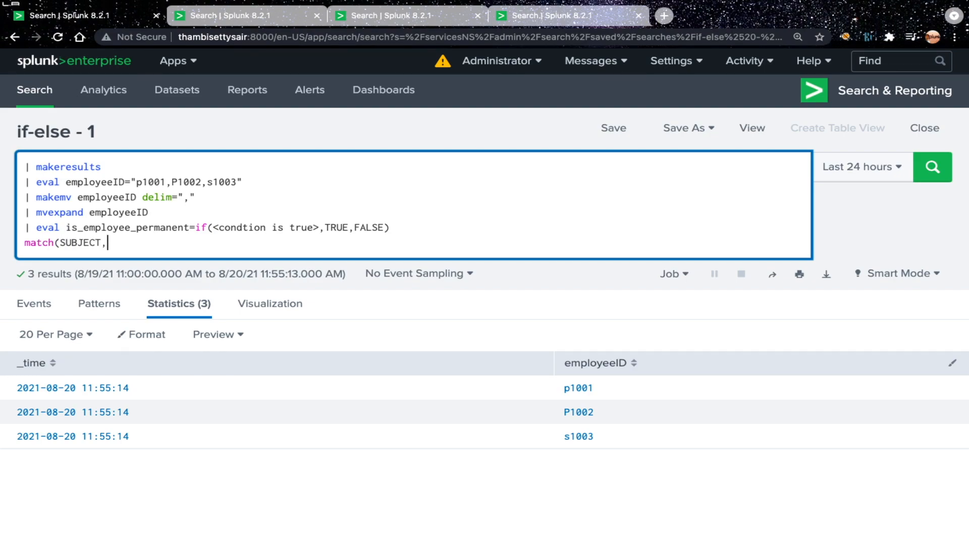
{"action": "type", "text": "\"REGEX\")"}
{"action": "double_click", "coordinate": [81, 244]}
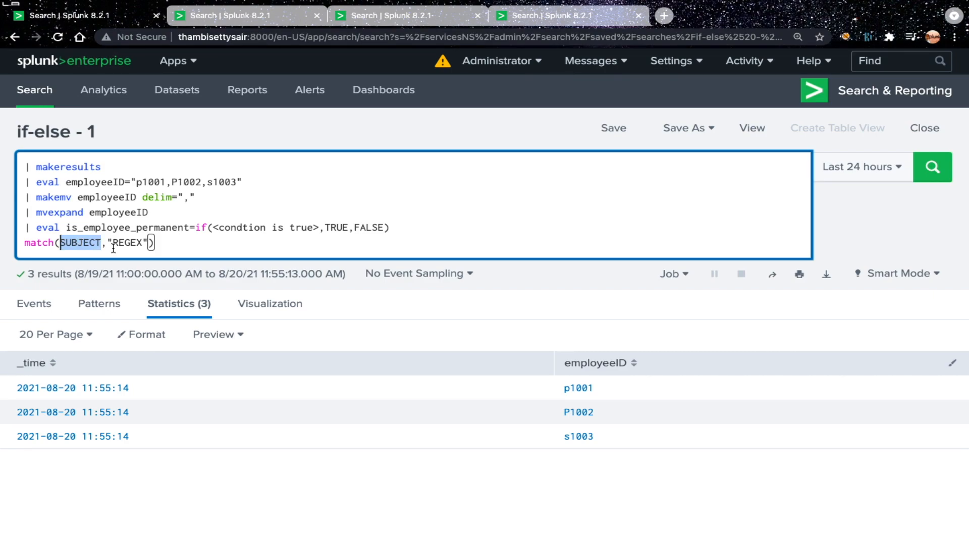
{"action": "left_click", "coordinate": [112, 227]}
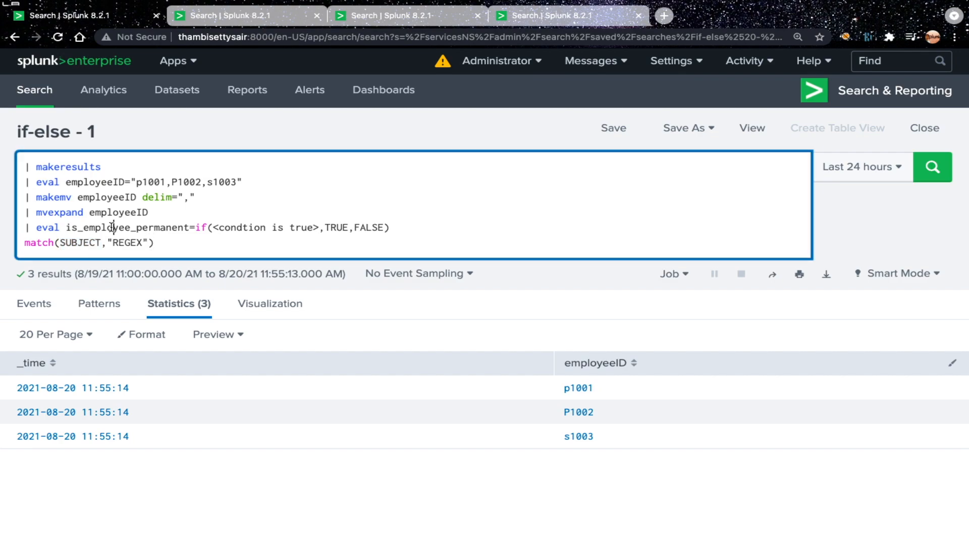
{"action": "double_click", "coordinate": [112, 227]}
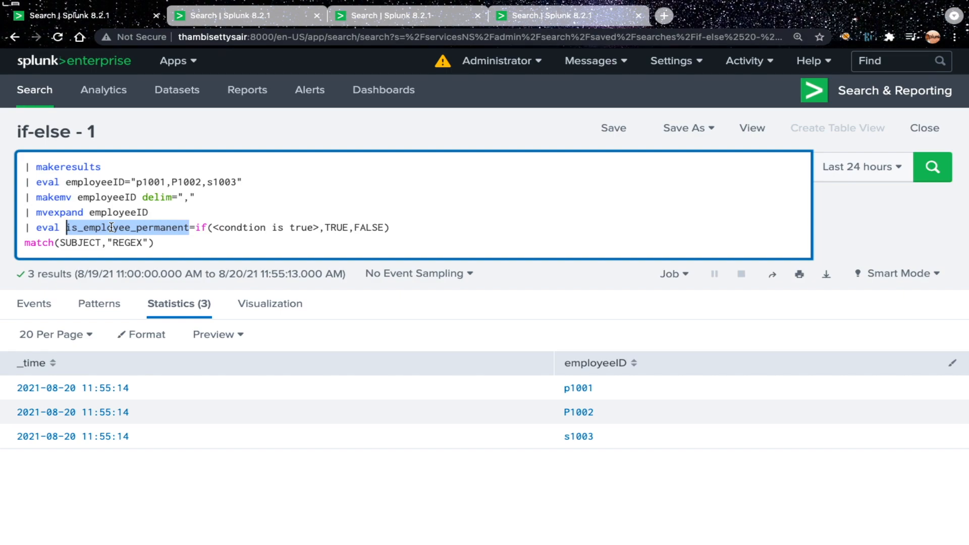
Step: Move match(SUBJECT,"REGEX") from its own line into the if function, replacing the <condtion is true> placeholder
{"action": "left_click_drag", "start_coordinate": [162, 243], "coordinate": [18, 245]}
{"action": "key", "text": "ctrl+x"}
{"action": "left_click_drag", "start_coordinate": [213, 228], "coordinate": [319, 230]}
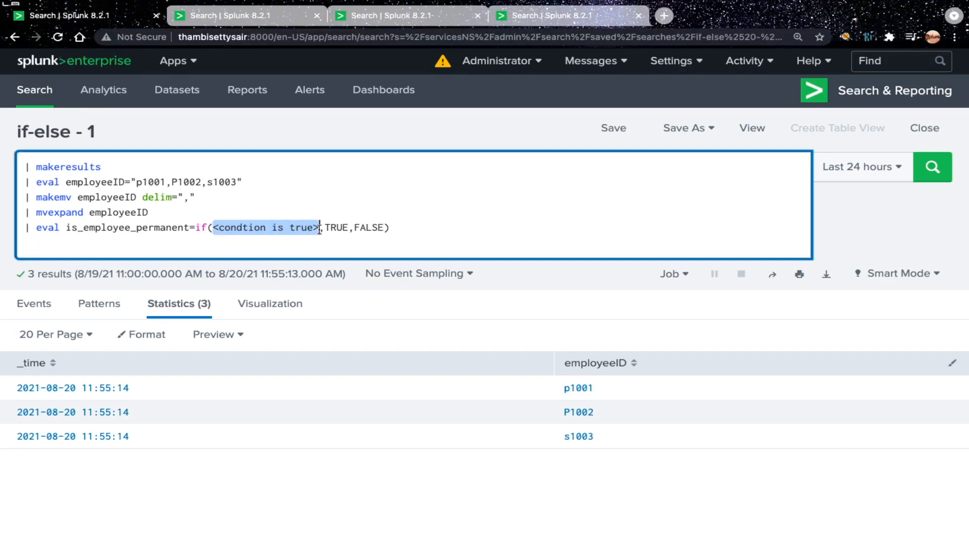
{"action": "key", "text": "ctrl+v"}
Step: Replace the if function's TRUE and FALSE results with the strings "yes" and "no"
{"action": "double_click", "coordinate": [364, 228]}
{"action": "key", "text": "BackSpace"}
{"action": "type", "text": "\"yes"}
{"action": "key", "text": "Right"}
{"action": "key", "text": "Right"}
{"action": "key", "text": "Right"}
{"action": "key", "text": "Right"}
{"action": "key", "text": "Right"}
{"action": "key", "text": "Right"}
{"action": "key", "text": "Right"}
{"action": "key", "text": "BackSpace"}
{"action": "key", "text": "BackSpace"}
{"action": "key", "text": "BackSpace"}
{"action": "key", "text": "BackSpace"}
{"action": "key", "text": "BackSpace"}
{"action": "type", "text": "\"no"}
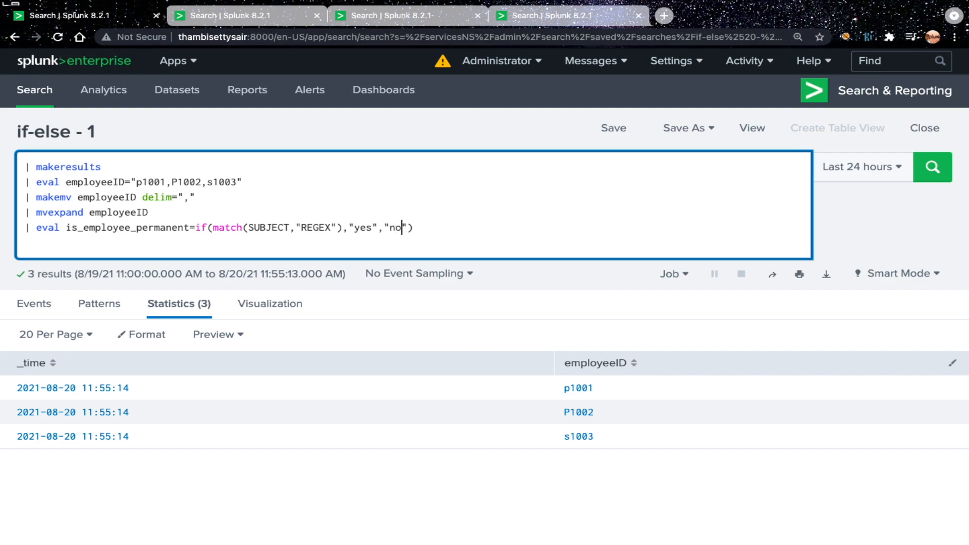
Step: Replace SUBJECT in the match function with the field employeeID
{"action": "double_click", "coordinate": [262, 229]}
{"action": "key", "text": "BackSpace"}
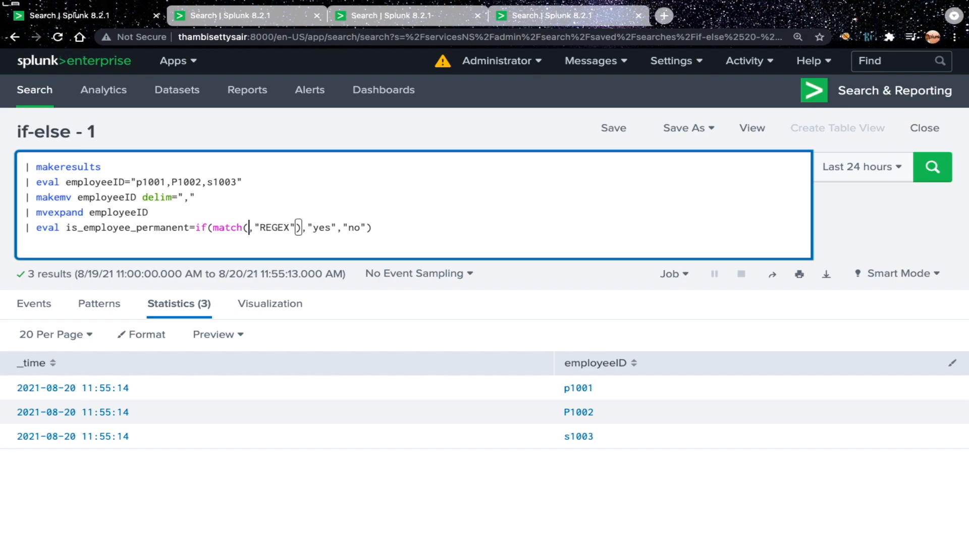
{"action": "type", "text": "employeeID"}
Step: Replace REGEX in the match function with the pattern ^p\d+
{"action": "key", "text": "Right"}
{"action": "key", "text": "Right"}
{"action": "key", "text": "Right"}
{"action": "key", "text": "Right"}
{"action": "key", "text": "Right"}
{"action": "key", "text": "Right"}
{"action": "key", "text": "Right"}
{"action": "key", "text": "BackSpace"}
{"action": "key", "text": "BackSpace"}
{"action": "key", "text": "BackSpace"}
{"action": "key", "text": "BackSpace"}
{"action": "key", "text": "BackSpace"}
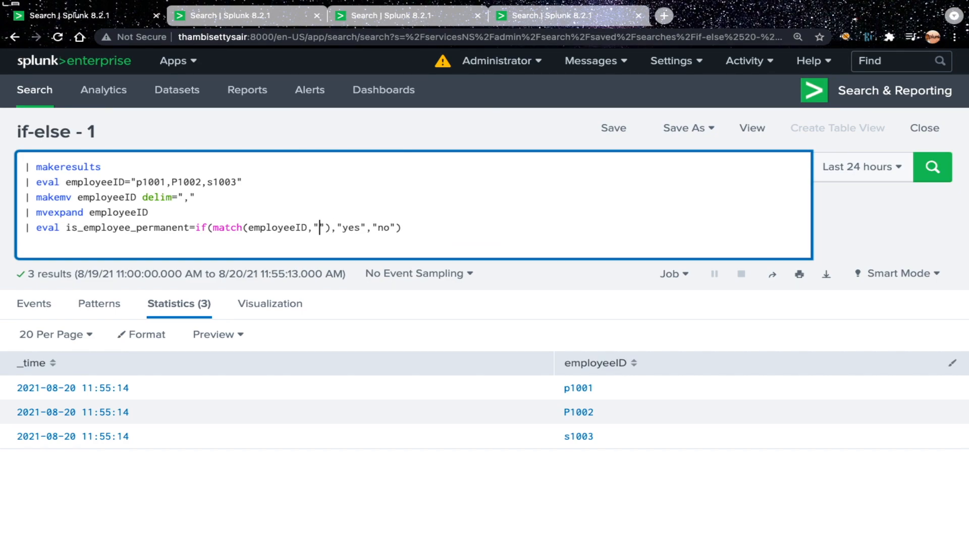
{"action": "type", "text": "^"}
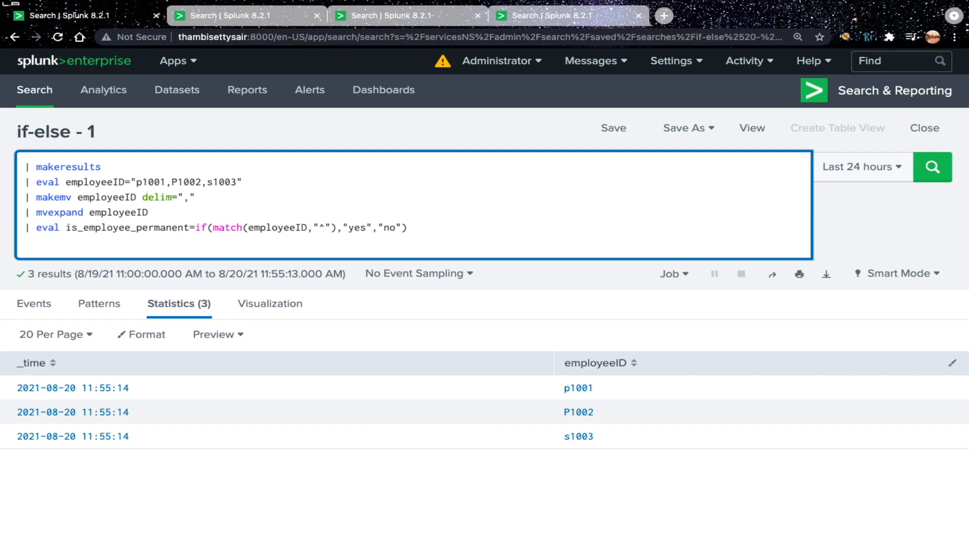
{"action": "type", "text": "p\\d"}
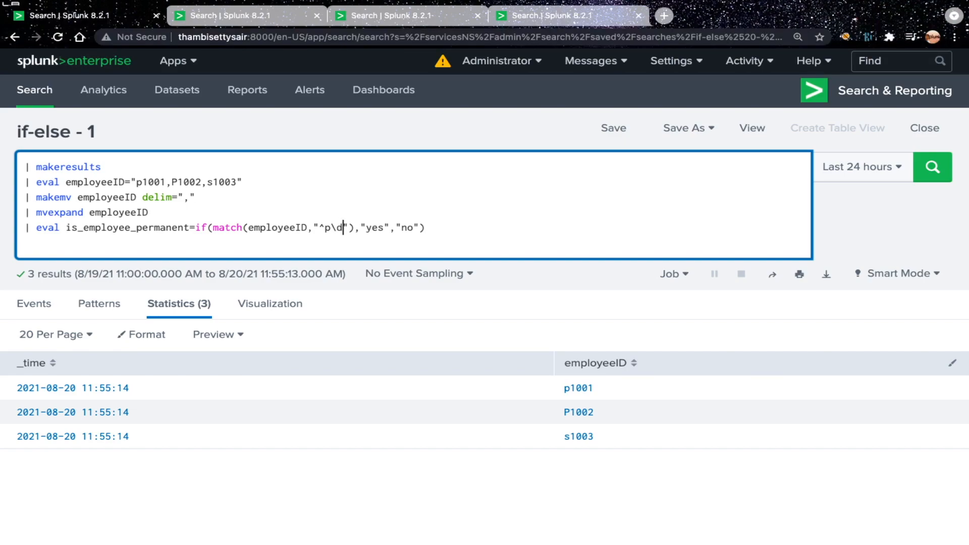
{"action": "type", "text": "+"}
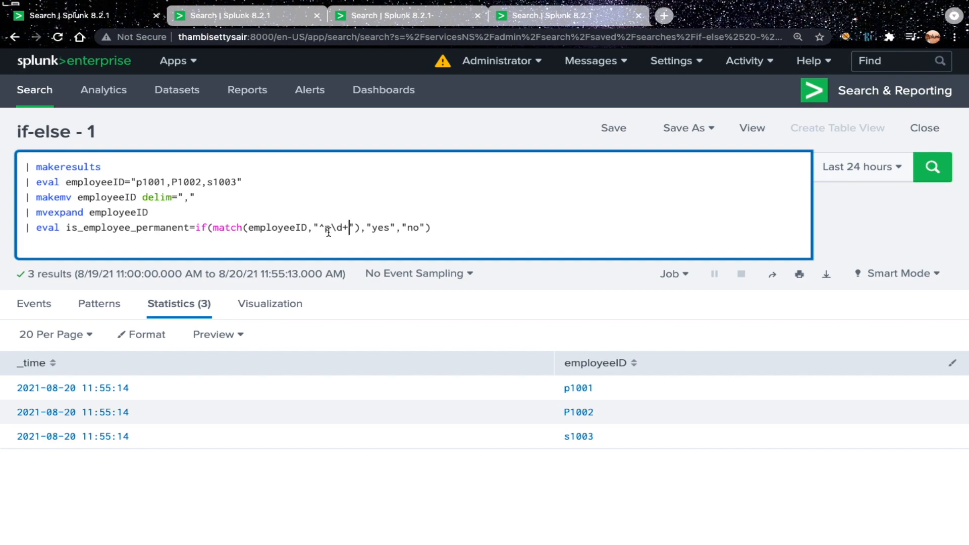
Step: Highlight the ^ and d+ parts of the pattern, then run the search with the new is_employee_permanent field
{"action": "left_click_drag", "start_coordinate": [325, 228], "coordinate": [320, 228]}
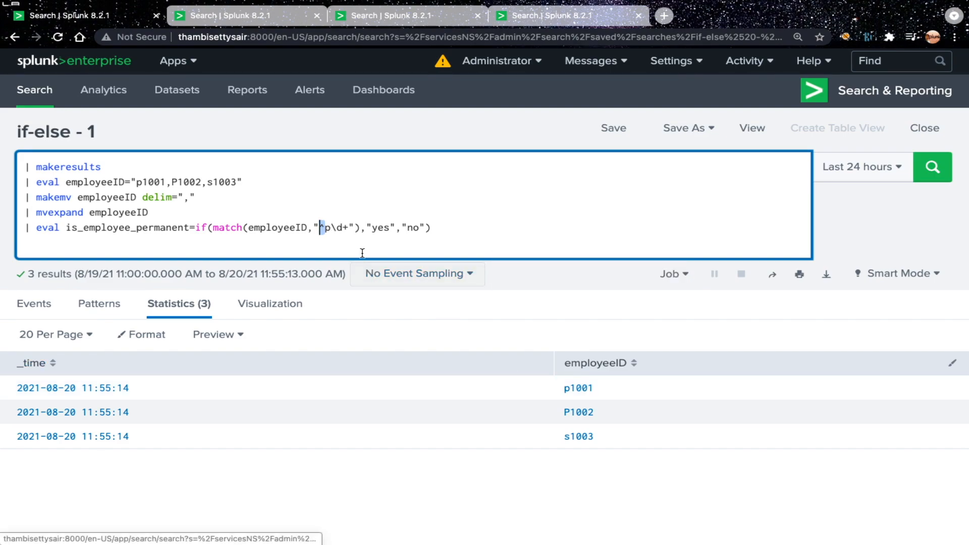
{"action": "left_click_drag", "start_coordinate": [337, 227], "coordinate": [349, 227]}
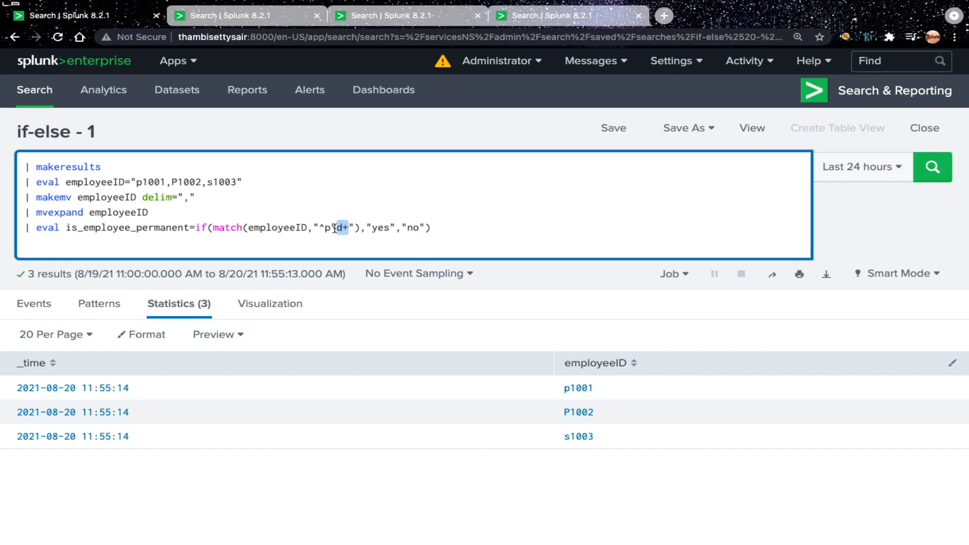
{"action": "left_click", "coordinate": [452, 231]}
{"action": "key", "text": "Return"}
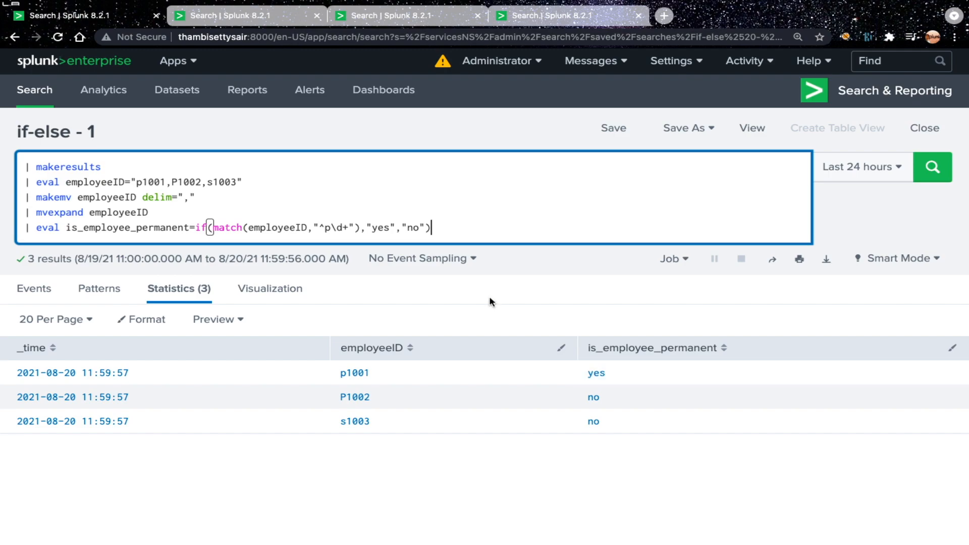
Step: Make the match pattern case-insensitive by inserting (?i) between ^ and p, leaving no extra text below the eval line
{"action": "key", "text": "shift+Return"}
{"action": "type", "text": "(?"}
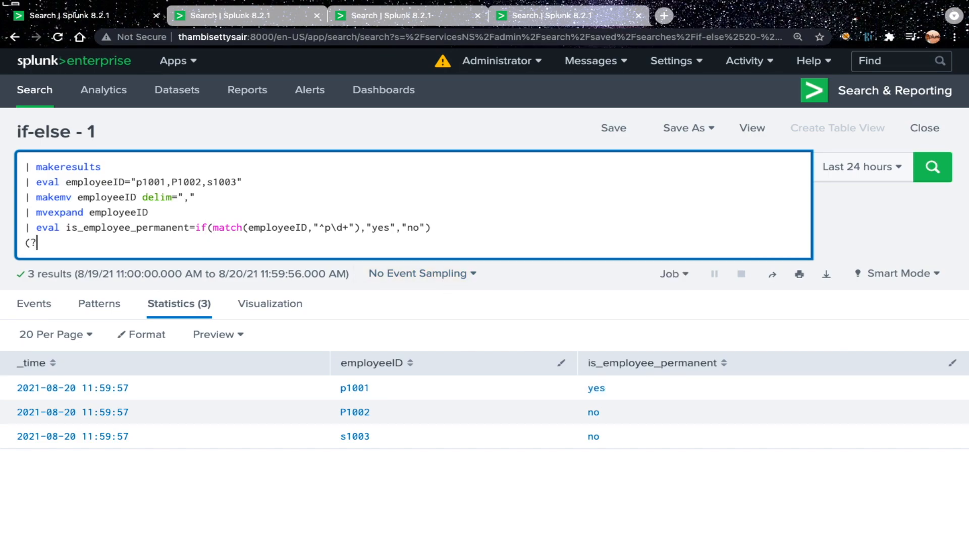
{"action": "type", "text": "i)"}
{"action": "left_click_drag", "start_coordinate": [49, 245], "coordinate": [21, 246]}
{"action": "key", "text": "BackSpace"}
{"action": "left_click", "coordinate": [325, 228]}
{"action": "key", "text": "ctrl+v"}
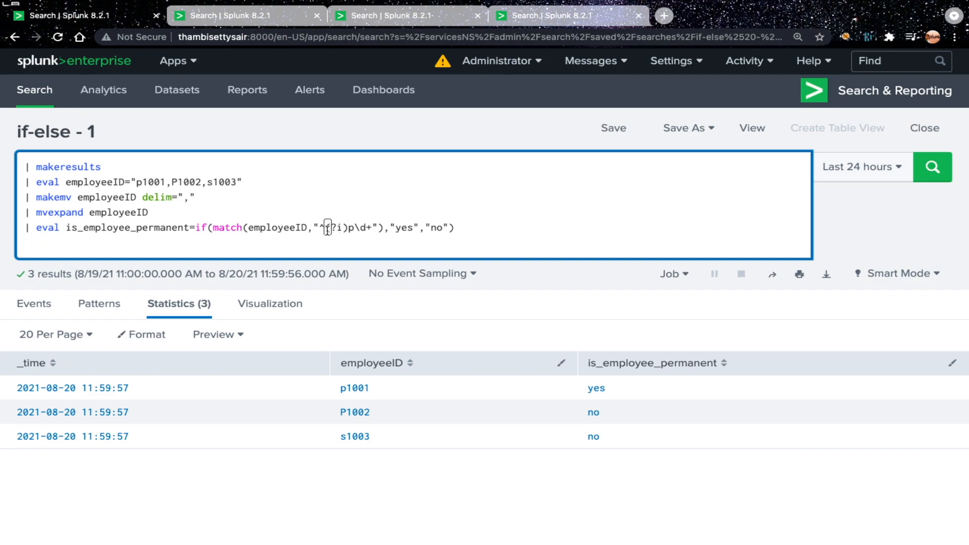
Step: Rerun the search with the case-insensitive pattern ^(?i)p\d+
{"action": "left_click", "coordinate": [350, 228]}
{"action": "left_click_drag", "start_coordinate": [349, 228], "coordinate": [329, 228]}
{"action": "left_click", "coordinate": [352, 228]}
{"action": "left_click", "coordinate": [471, 230]}
{"action": "key", "text": "Return"}
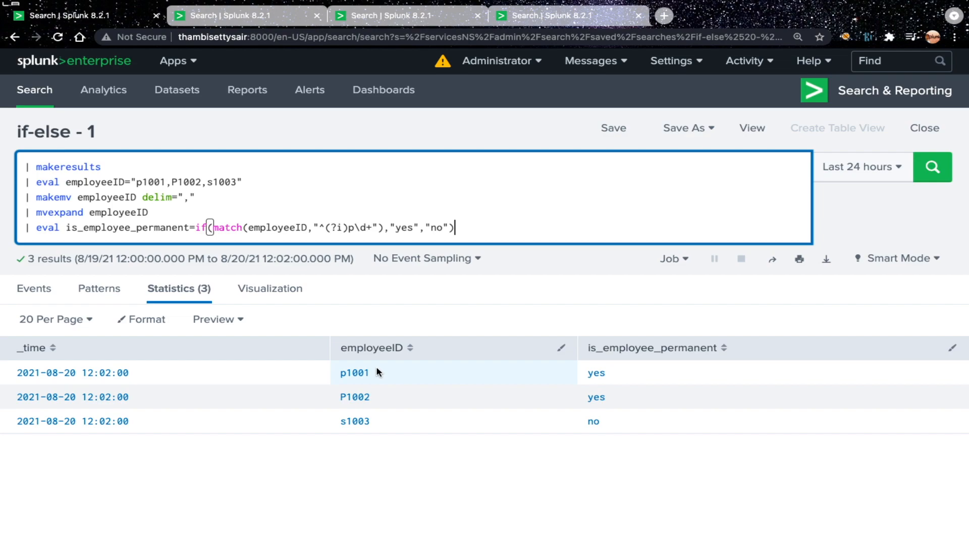
Step: Append the line | stats count by is_employee_permanent to the query and run the search
{"action": "key", "text": "shift+Return"}
{"action": "type", "text": "| sta"}
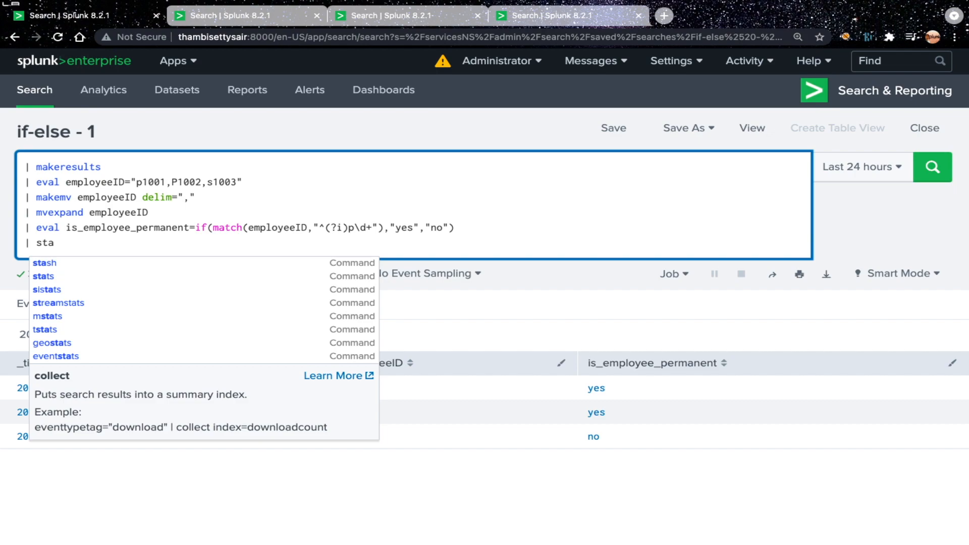
{"action": "type", "text": "ts coun"}
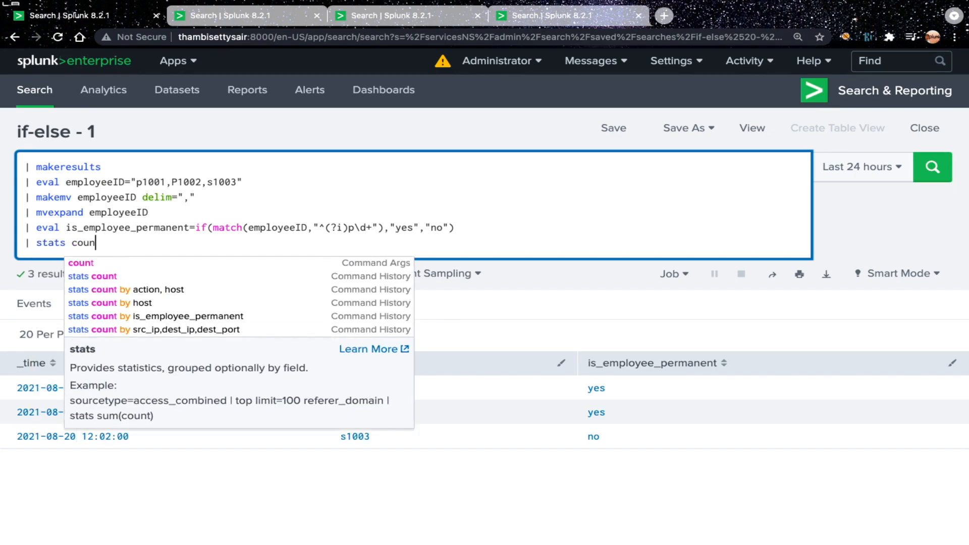
{"action": "type", "text": "t by is_em"}
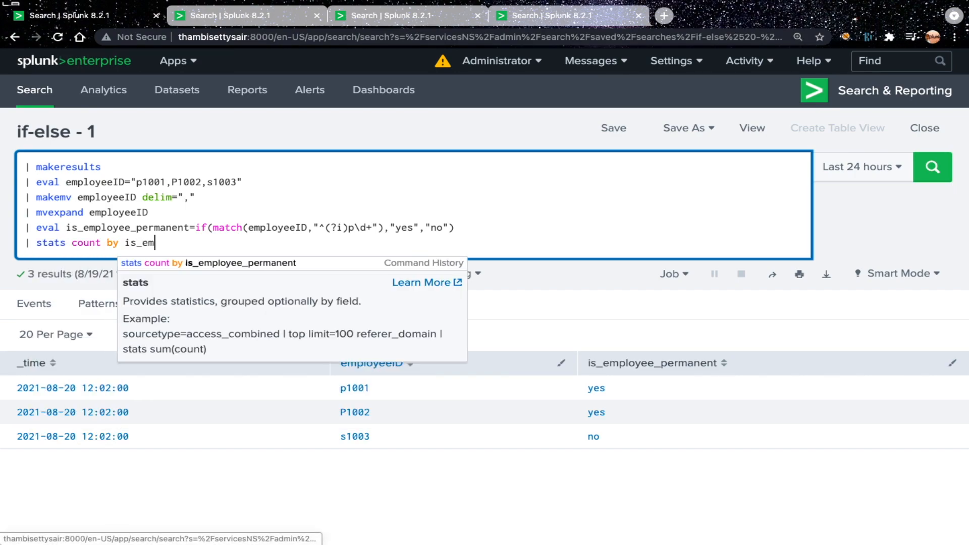
{"action": "type", "text": "ployee"}
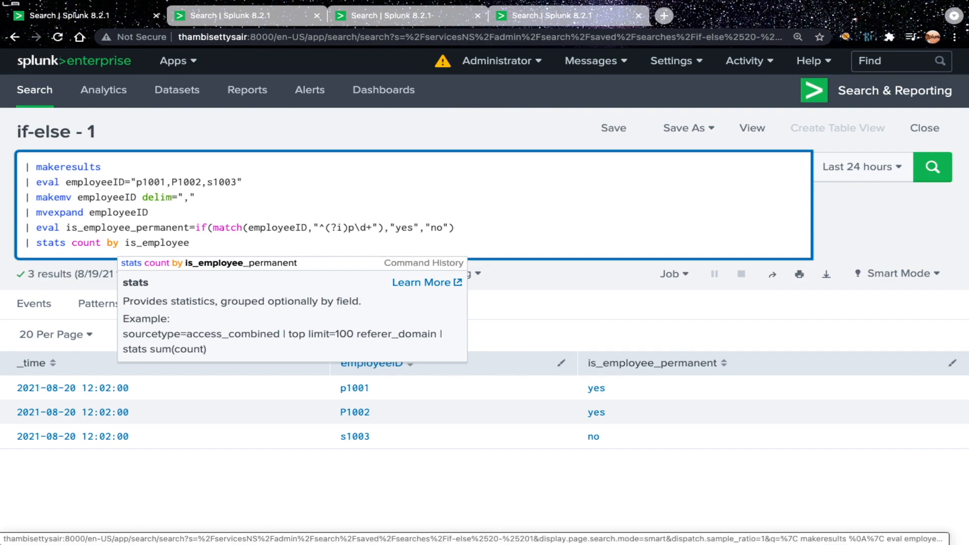
{"action": "type", "text": "_permanent"}
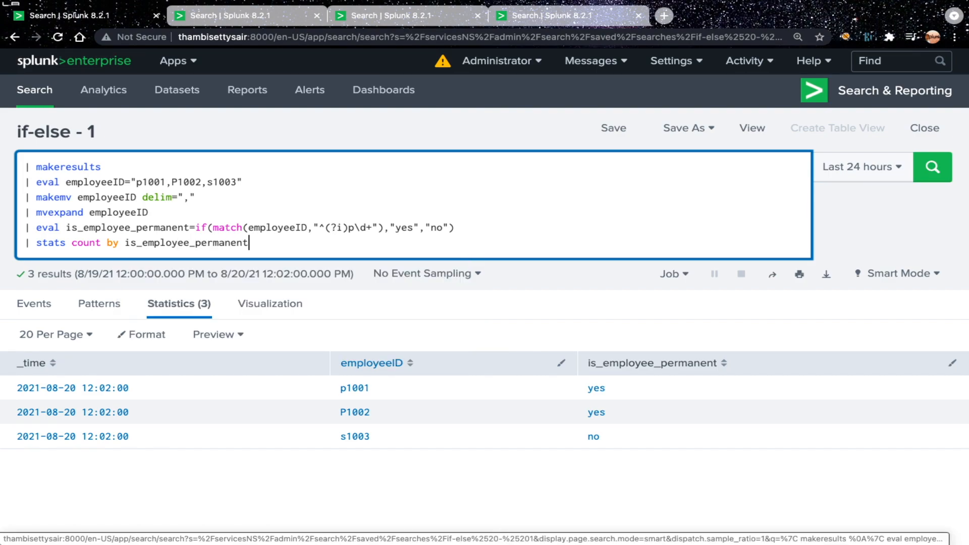
{"action": "key", "text": "Return"}
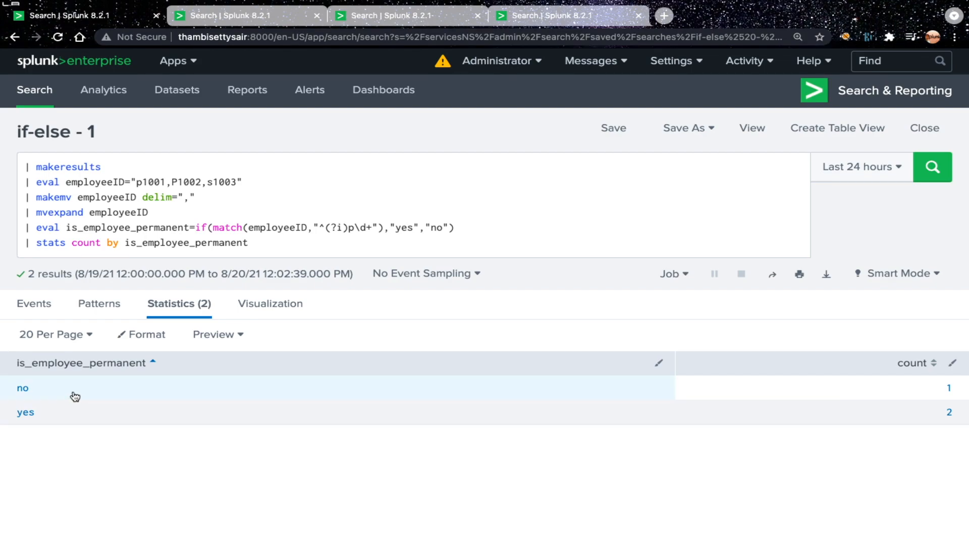
Step: Switch to the if-else - 2 search and view its table of employeeID, checkin and checkout
{"action": "left_click", "coordinate": [252, 18]}
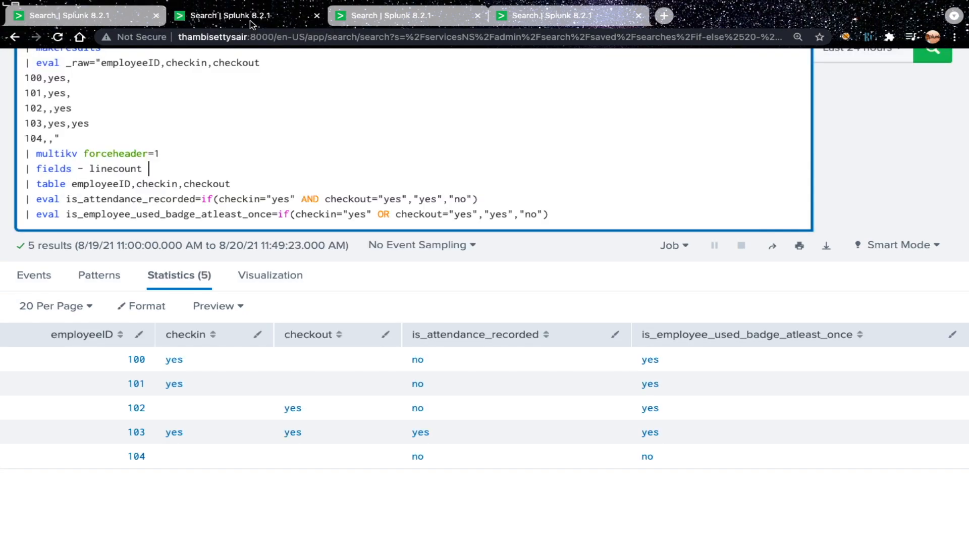
{"action": "scroll", "coordinate": [302, 127], "scroll_direction": "up", "scroll_amount": 3}
{"action": "scroll", "coordinate": [300, 128], "scroll_direction": "up", "scroll_amount": 1}
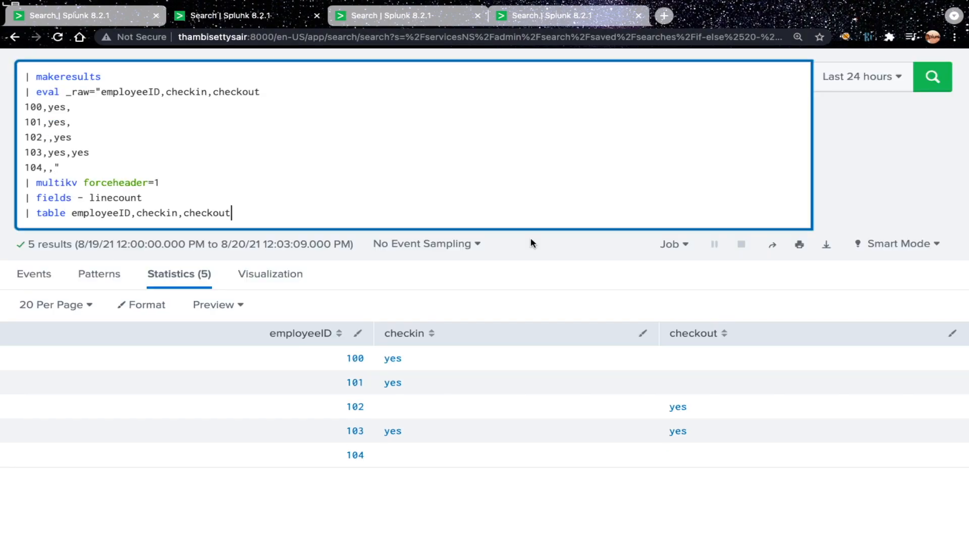
{"action": "scroll", "coordinate": [530, 239], "scroll_direction": "up", "scroll_amount": 1}
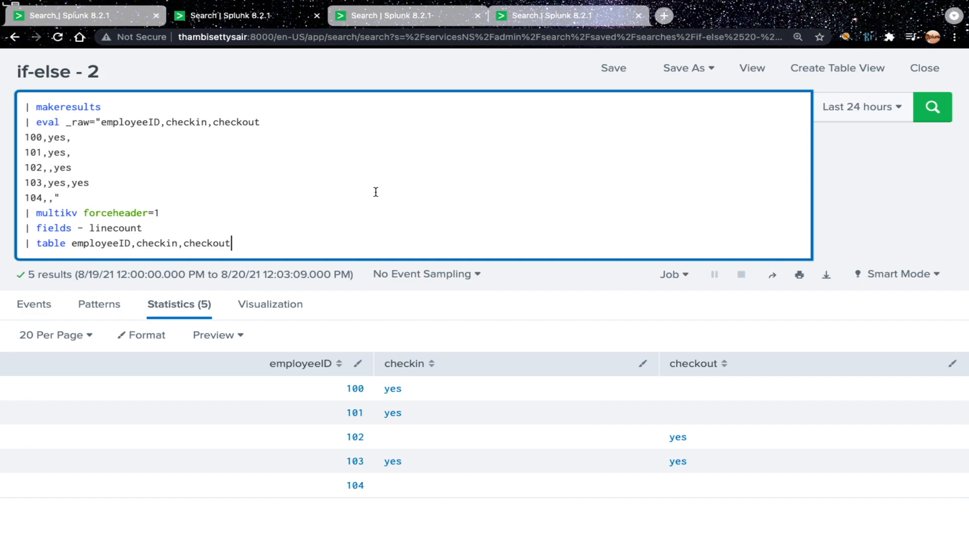
Step: Write the operators OR and AND on a separate line below the table command
{"action": "key", "text": "shift+Return"}
{"action": "key", "text": "shift+Return"}
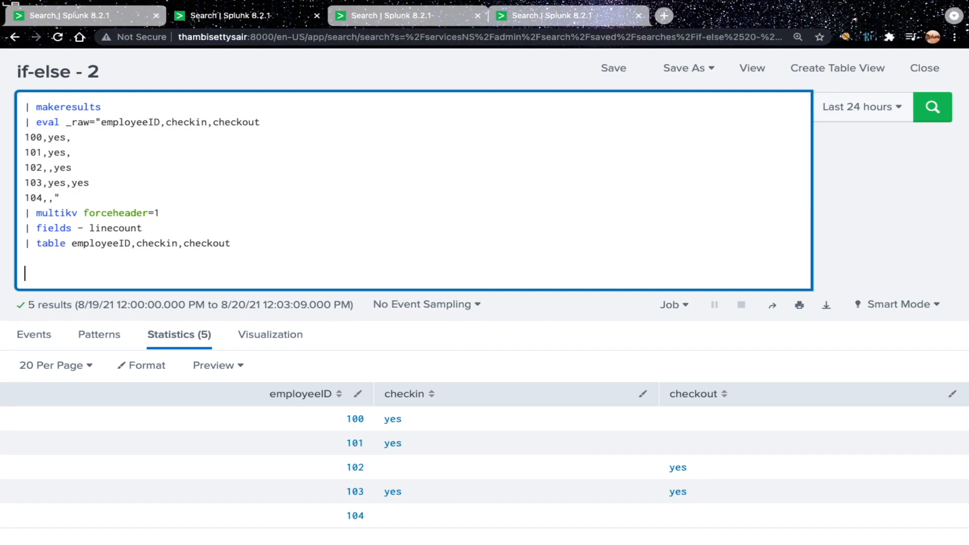
{"action": "type", "text": "OR AND checkout=\"yes\",\"yes\",\"no\")"}
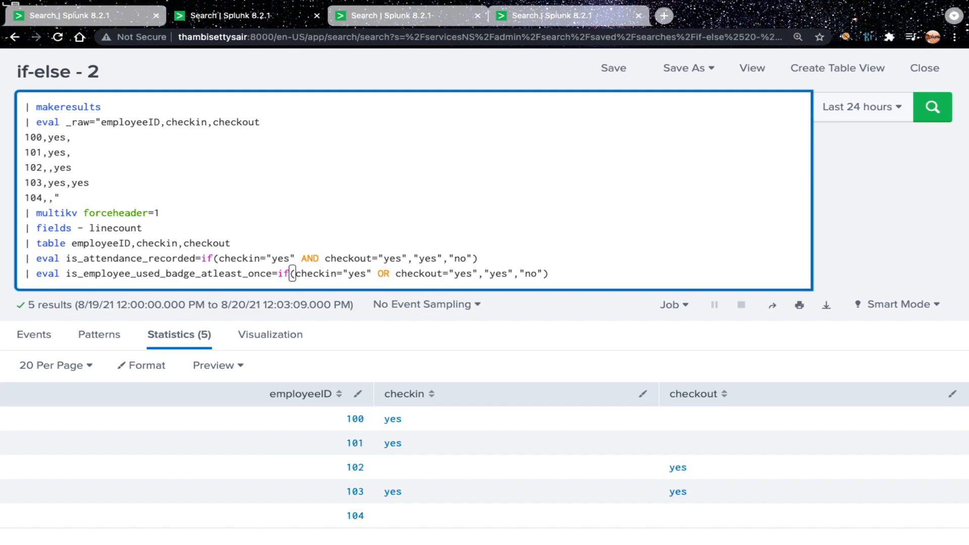
{"action": "scroll", "coordinate": [155, 239], "scroll_direction": "down", "scroll_amount": 1}
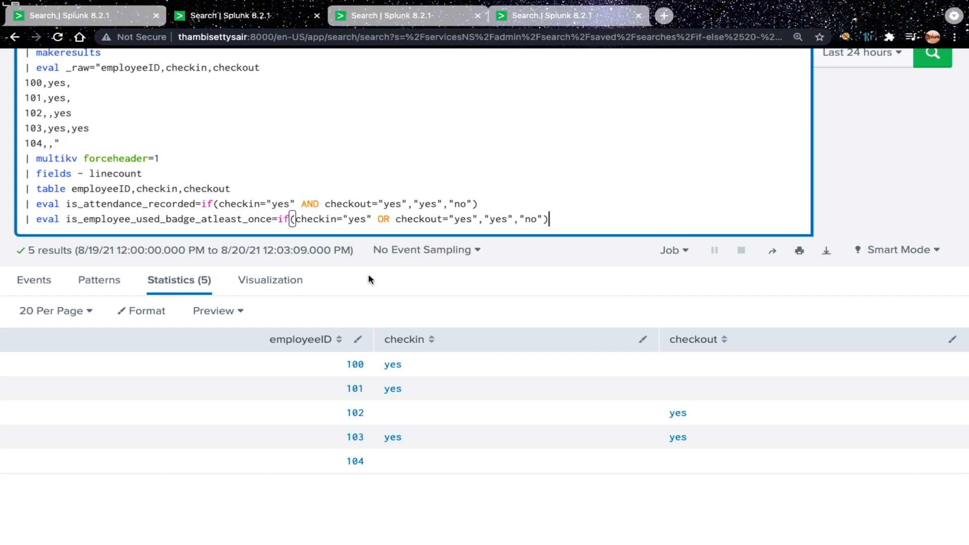
Step: Remove the is_employee_used_badge_atleast_once eval line and run the search with only the is_attendance_recorded AND condition
{"action": "double_click", "coordinate": [123, 205]}
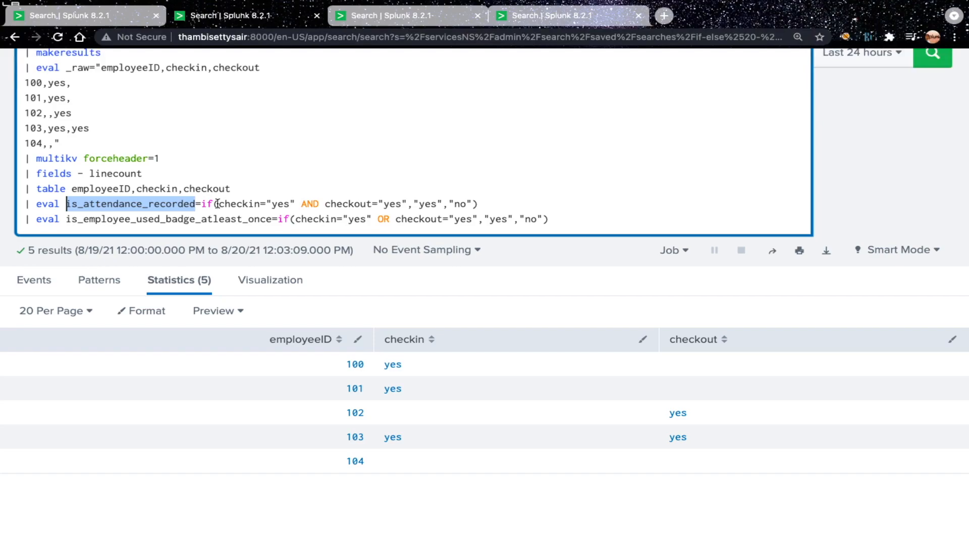
{"action": "double_click", "coordinate": [136, 205]}
{"action": "left_click_drag", "start_coordinate": [561, 219], "coordinate": [15, 224]}
{"action": "key", "text": "BackSpace"}
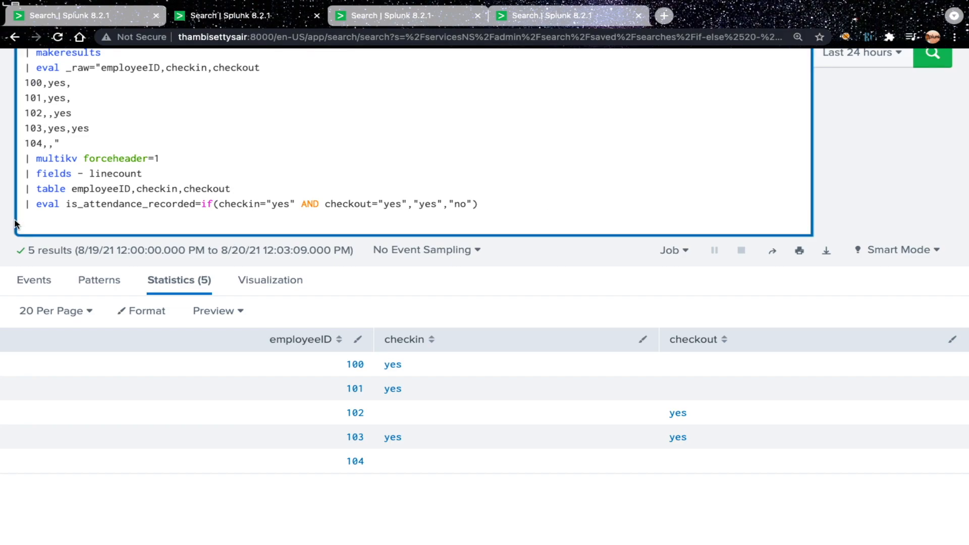
{"action": "key", "text": "BackSpace"}
{"action": "key", "text": "Return"}
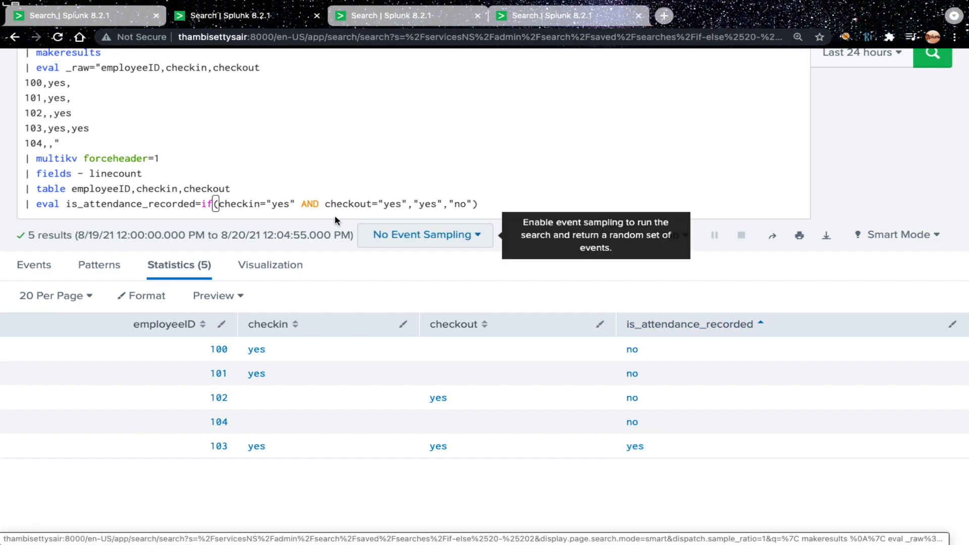
Step: Restore the line | eval is_employee_used_badge_atleast_once=if(checkin="yes" OR checkout="yes","yes","no") and run the search
{"action": "double_click", "coordinate": [309, 203]}
{"action": "left_click", "coordinate": [307, 204]}
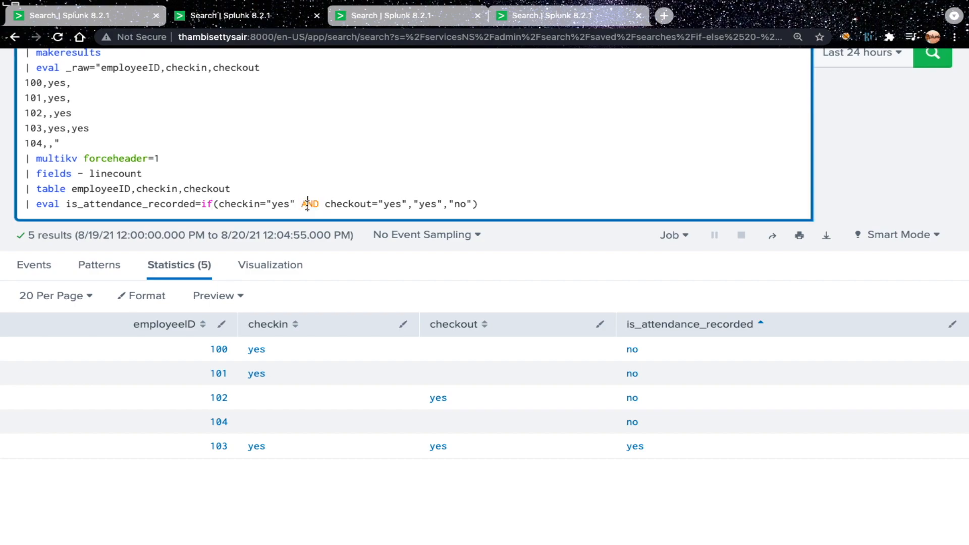
{"action": "left_click", "coordinate": [498, 203]}
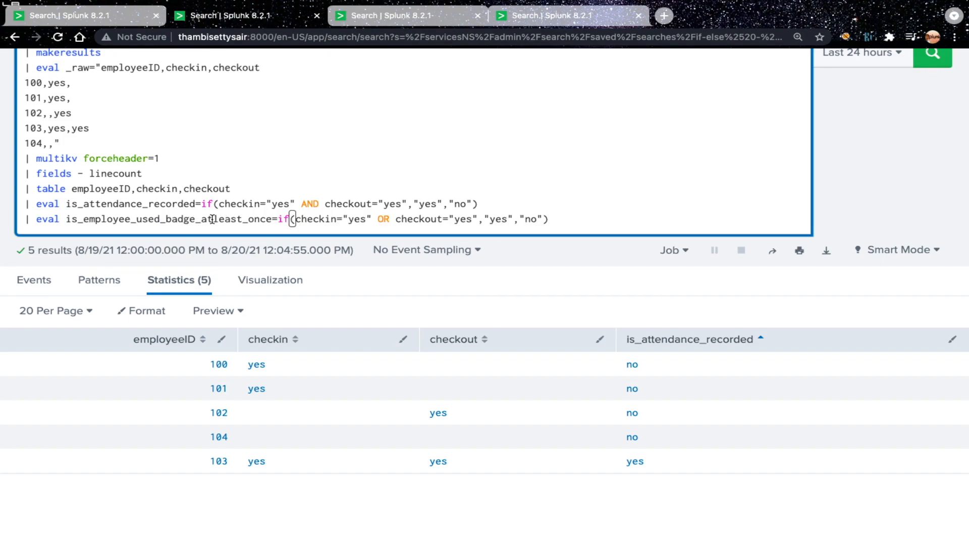
{"action": "double_click", "coordinate": [201, 221]}
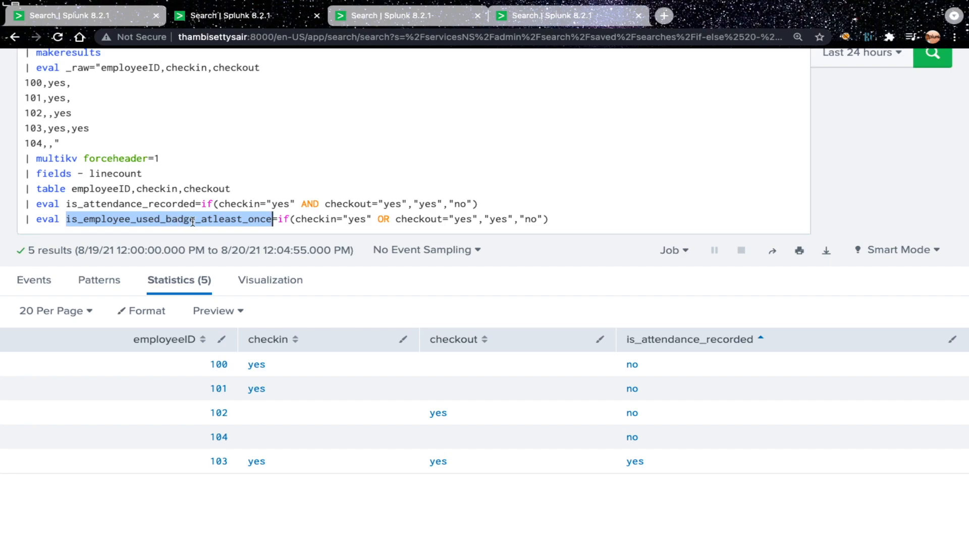
{"action": "left_click", "coordinate": [194, 221]}
{"action": "scroll", "coordinate": [343, 291], "scroll_direction": "down", "scroll_amount": 2}
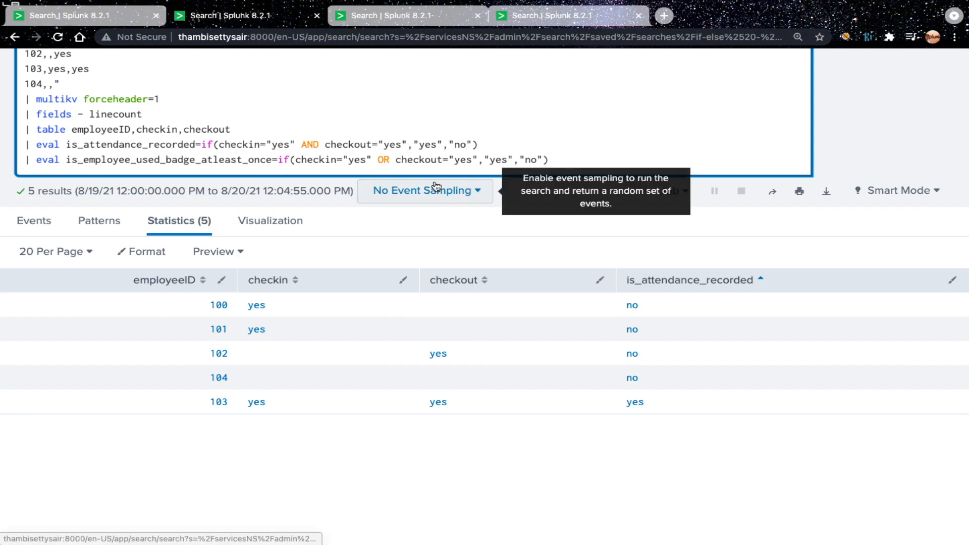
{"action": "double_click", "coordinate": [498, 160]}
{"action": "double_click", "coordinate": [531, 159]}
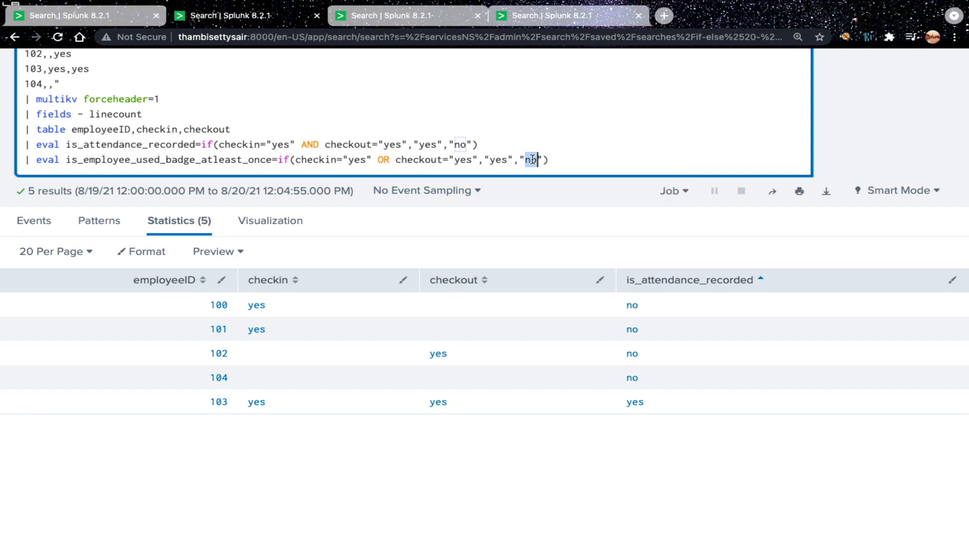
{"action": "left_click", "coordinate": [167, 161]}
{"action": "double_click", "coordinate": [234, 159]}
{"action": "left_click", "coordinate": [553, 160]}
{"action": "key", "text": "Return"}
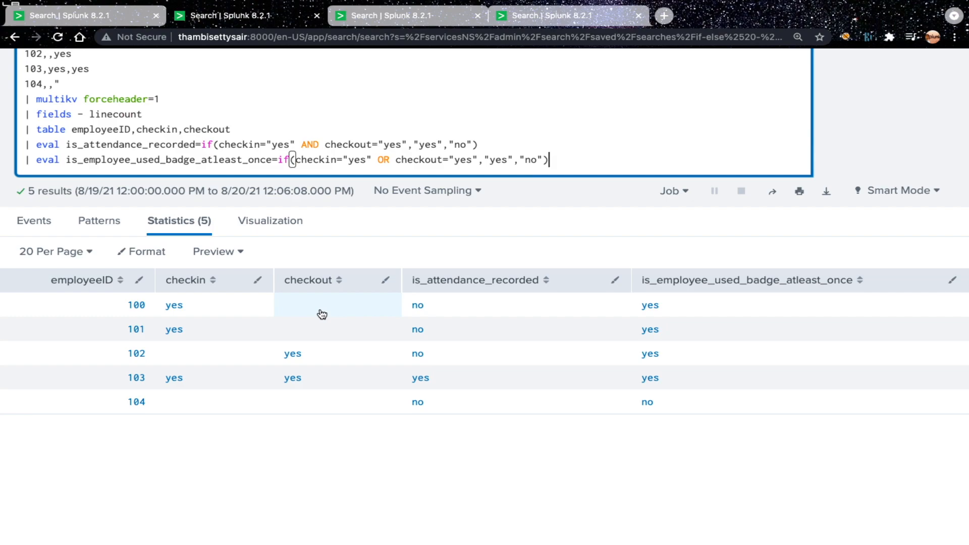
Step: Compare the AND and OR conditions in the query with the values in the two calculated columns
{"action": "left_click", "coordinate": [391, 159]}
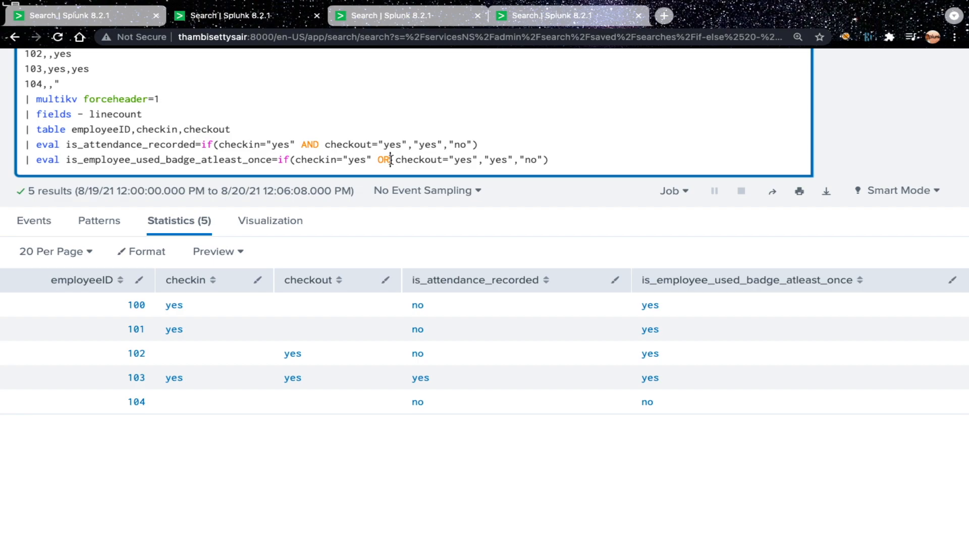
{"action": "left_click", "coordinate": [154, 159]}
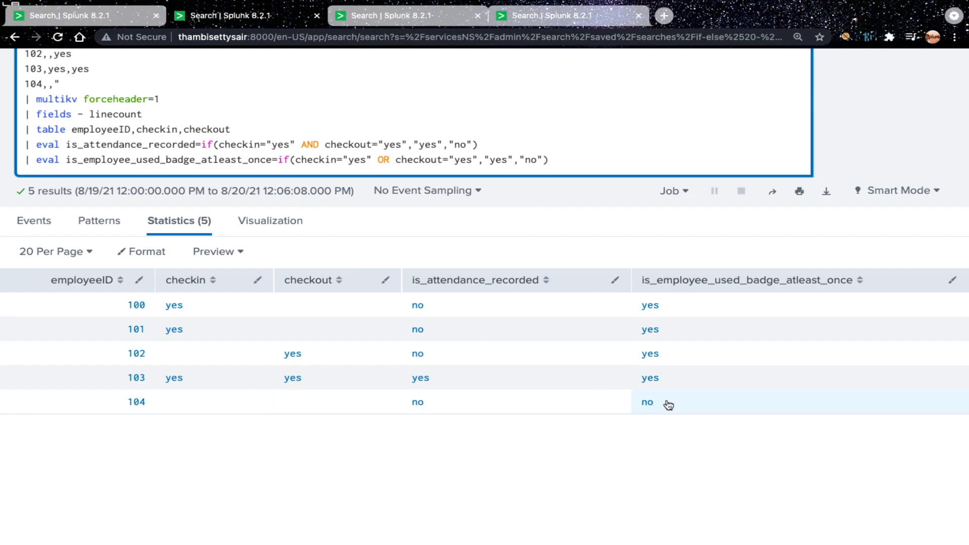
{"action": "scroll", "coordinate": [645, 400], "scroll_direction": "up", "scroll_amount": 3}
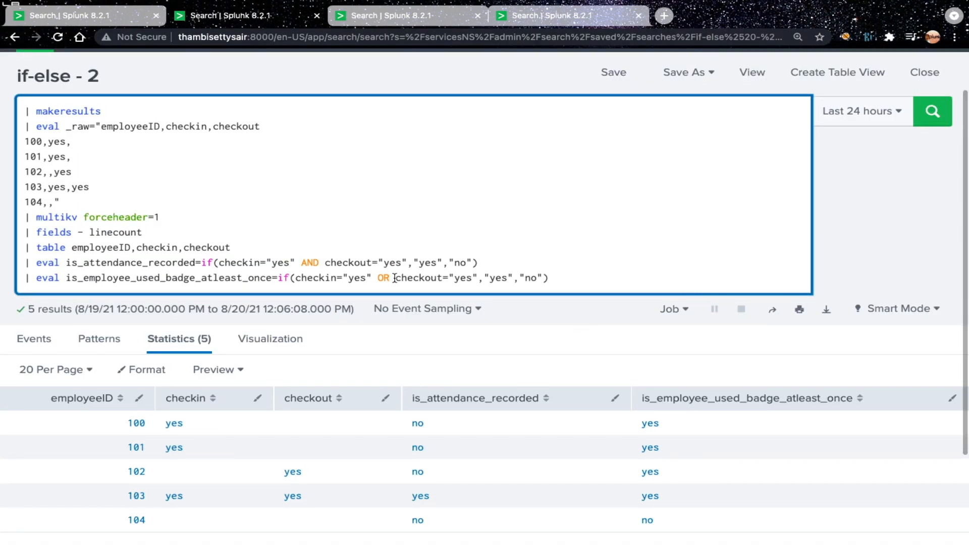
{"action": "left_click", "coordinate": [319, 262]}
{"action": "left_click", "coordinate": [389, 276]}
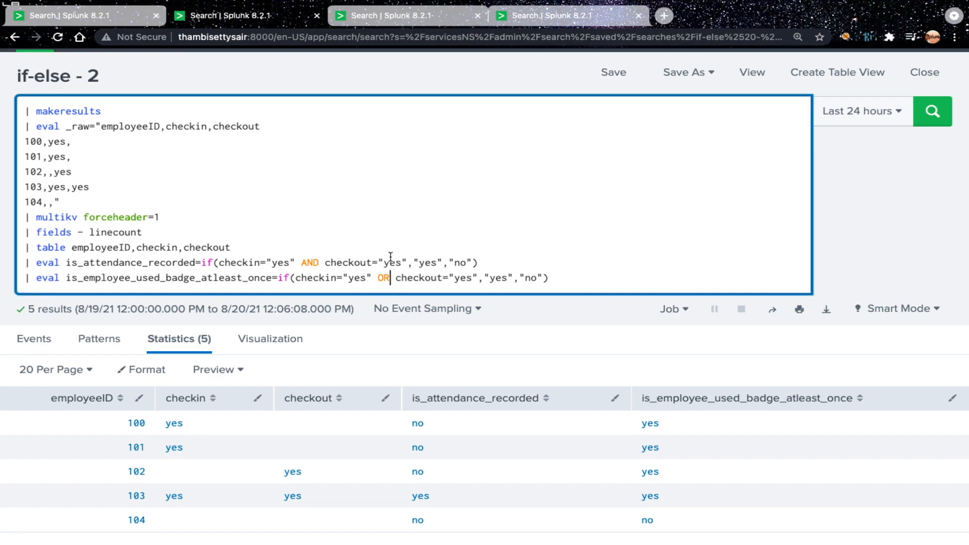
Step: Switch to the if-else - 3 search and examine the isnotnull and isnull conditions in its eval lines
{"action": "left_click", "coordinate": [391, 16]}
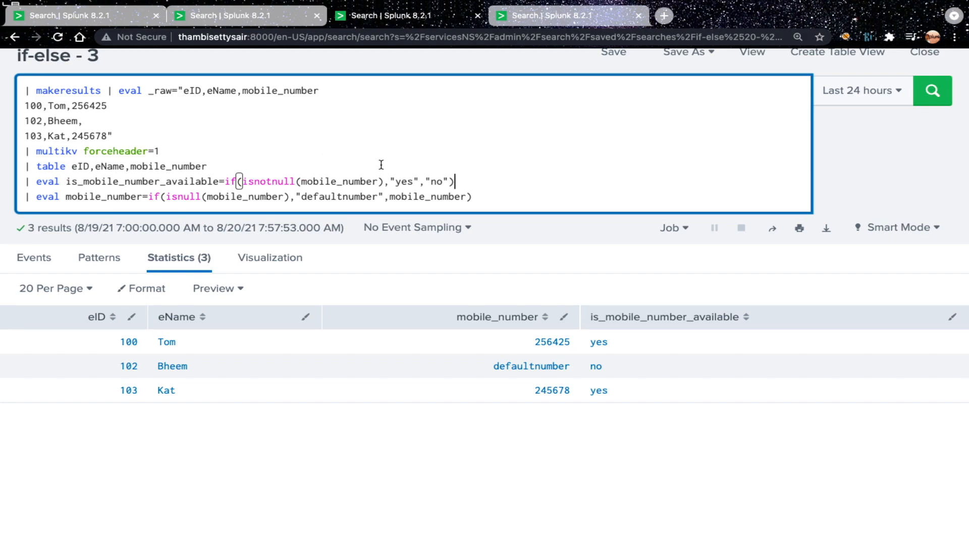
{"action": "double_click", "coordinate": [267, 181]}
{"action": "left_click", "coordinate": [267, 182]}
{"action": "left_click", "coordinate": [268, 182]}
{"action": "double_click", "coordinate": [267, 182]}
{"action": "double_click", "coordinate": [184, 198]}
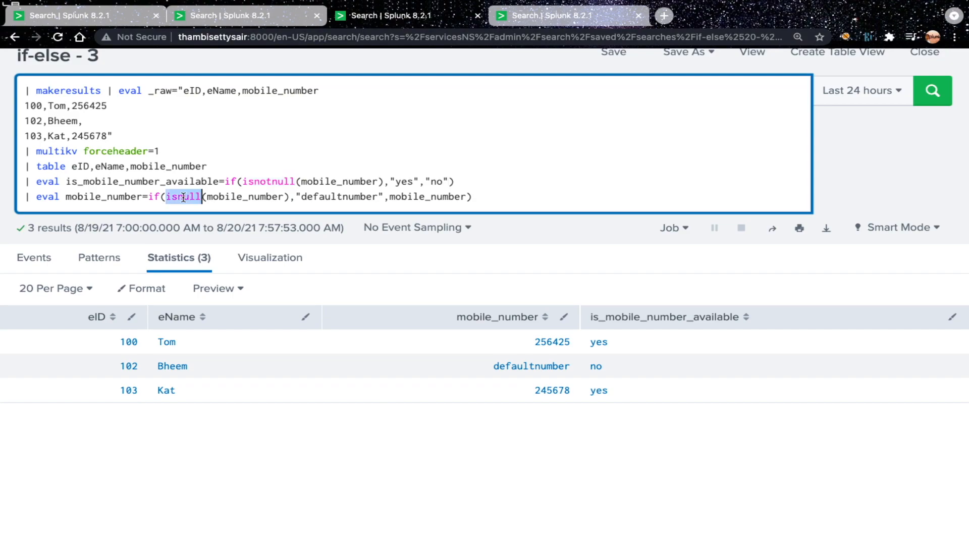
Step: Remove both eval lines below the table command and run the search for the plain eID, eName and mobile_number table
{"action": "left_click_drag", "start_coordinate": [24, 181], "coordinate": [486, 204]}
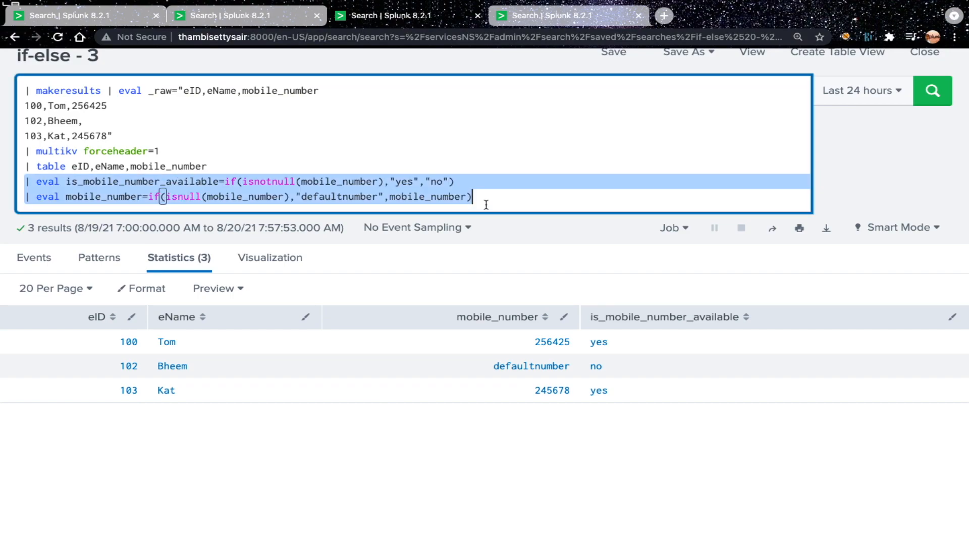
{"action": "key", "text": "BackSpace"}
{"action": "key", "text": "BackSpace"}
{"action": "key", "text": "Return"}
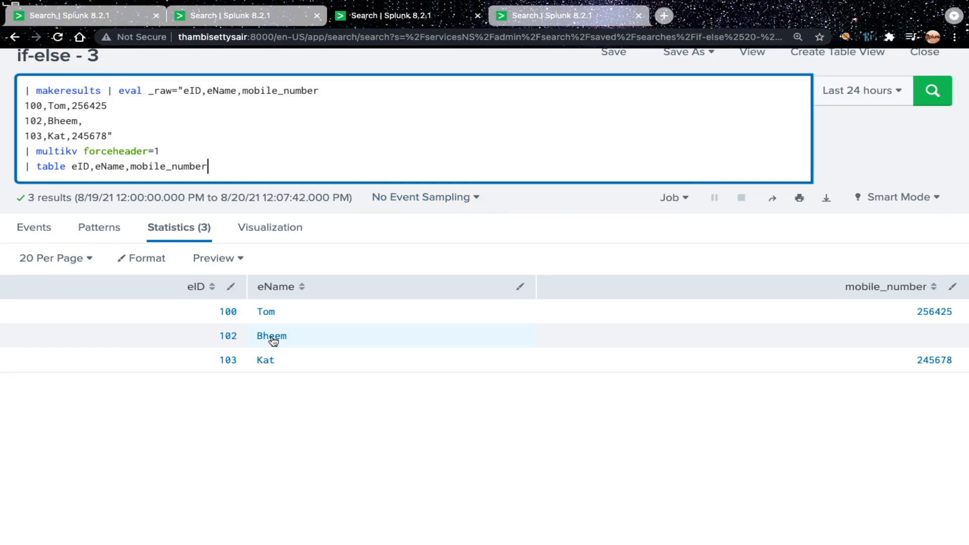
Step: Restore only the line | eval is_mobile_number_available=if(isnotnull(mobile_number),"yes","no") and run the search
{"action": "key", "text": "ctrl+z"}
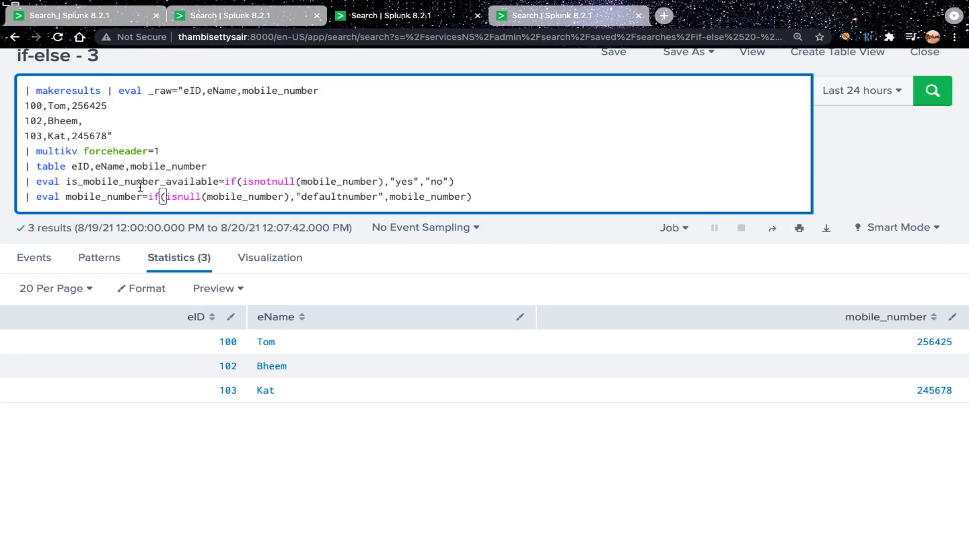
{"action": "left_click_drag", "start_coordinate": [24, 196], "coordinate": [473, 198]}
{"action": "key", "text": "BackSpace"}
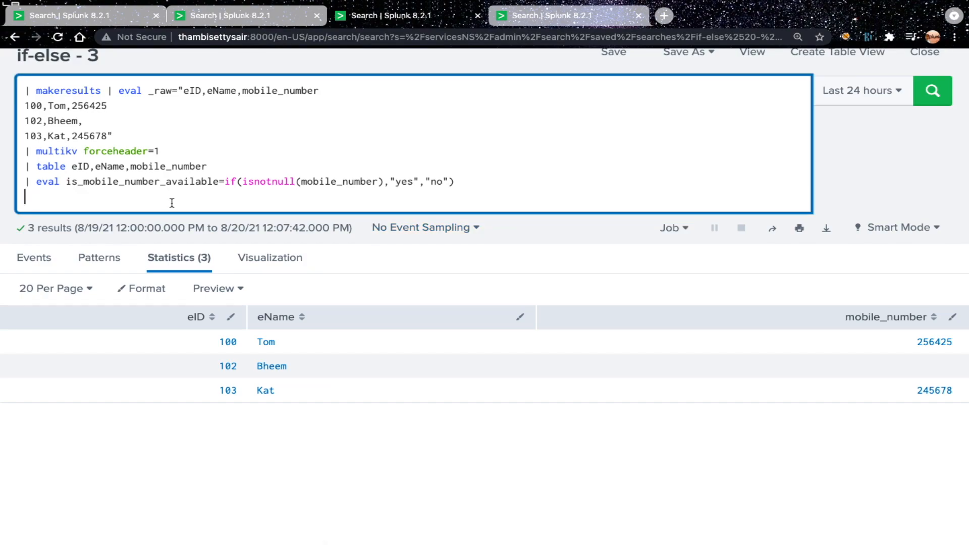
{"action": "double_click", "coordinate": [275, 182]}
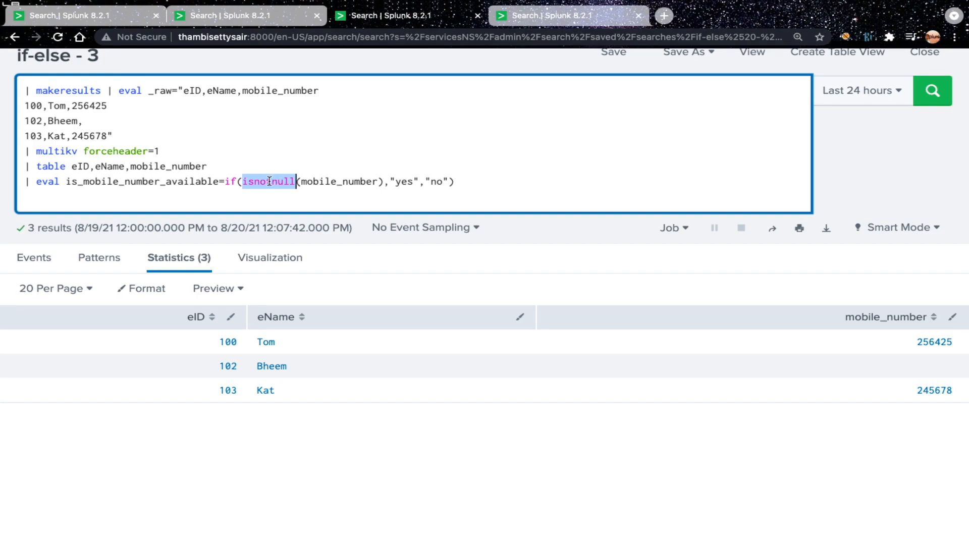
{"action": "double_click", "coordinate": [333, 182]}
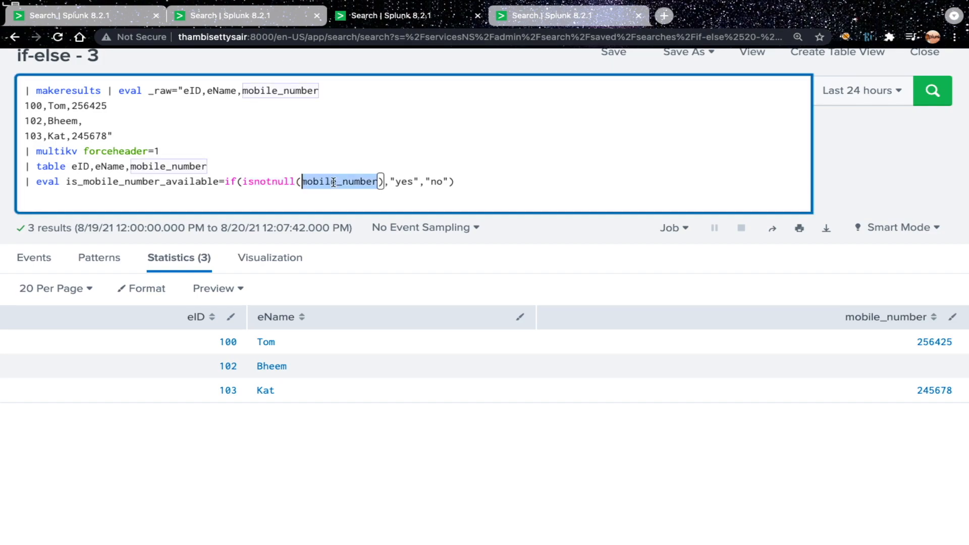
{"action": "left_click", "coordinate": [402, 182]}
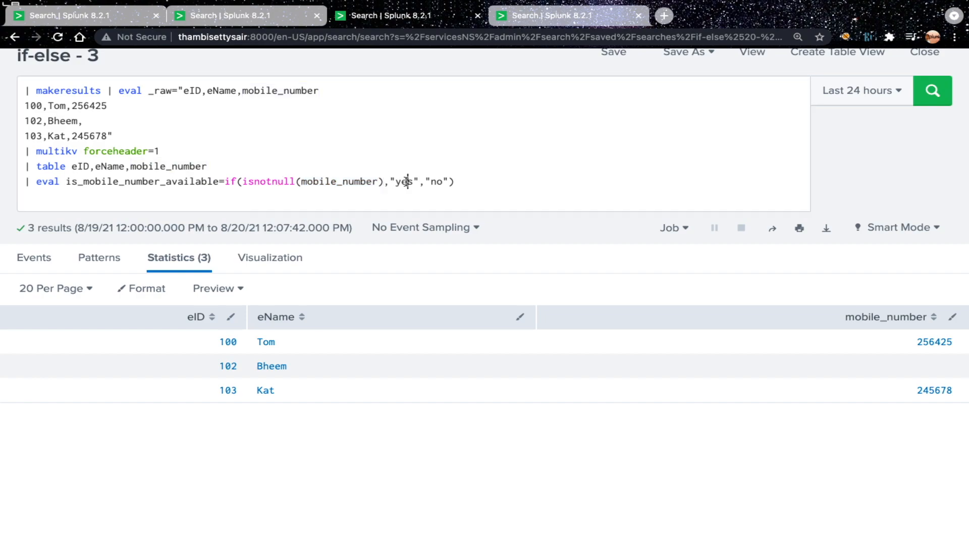
{"action": "double_click", "coordinate": [132, 183]}
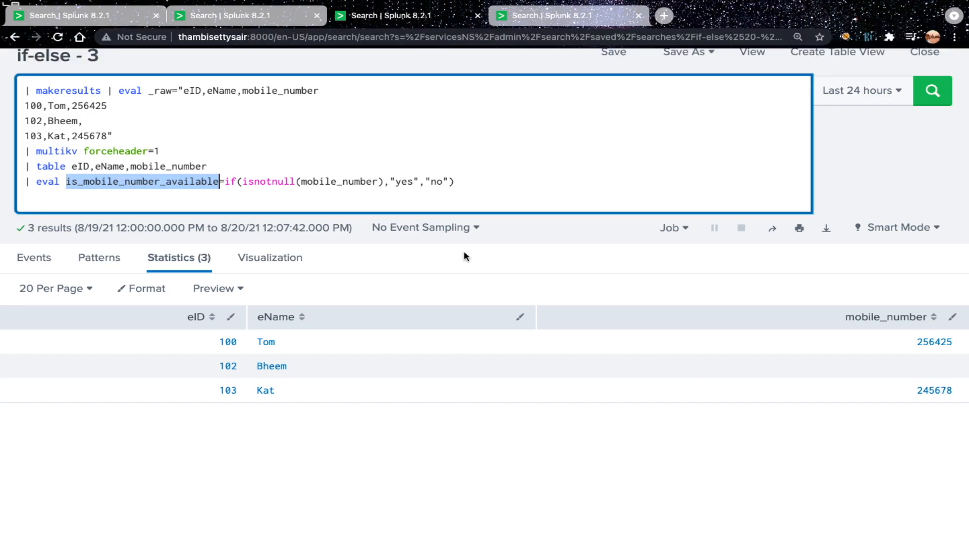
{"action": "left_click", "coordinate": [483, 182]}
{"action": "key", "text": "Return"}
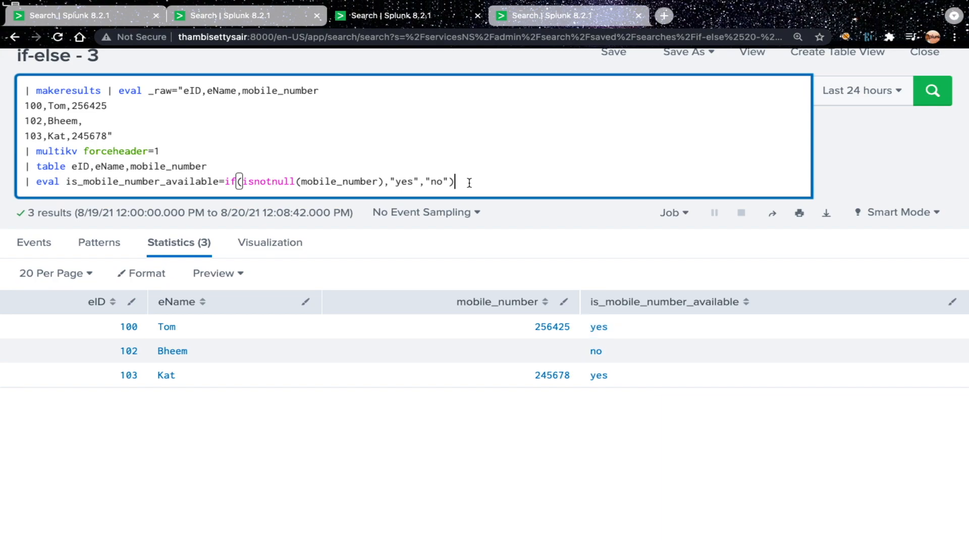
Step: Add back the line | eval mobile_number=if(isnull(mobile_number),"defaultnumber",mobile_number) and run the search
{"action": "left_click", "coordinate": [273, 182]}
{"action": "key", "text": "Return"}
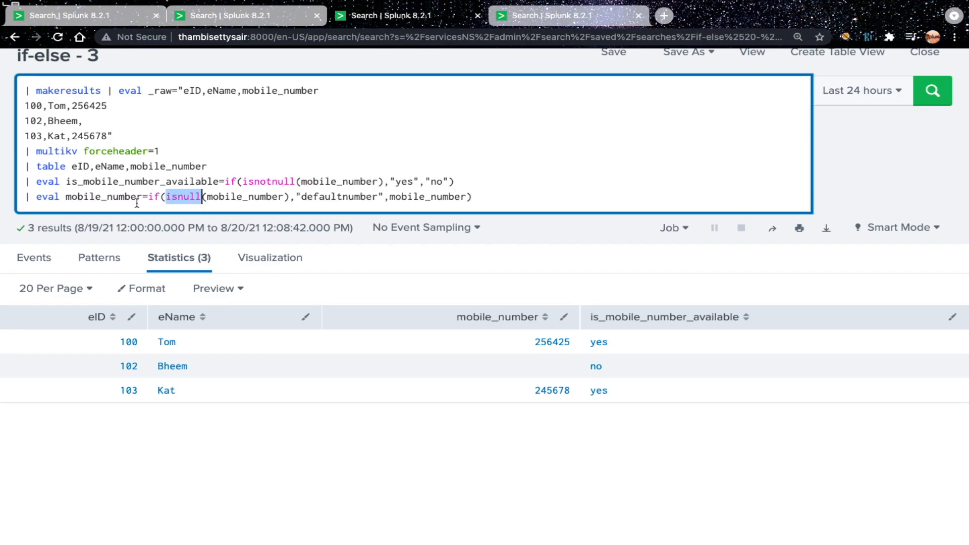
{"action": "double_click", "coordinate": [124, 198]}
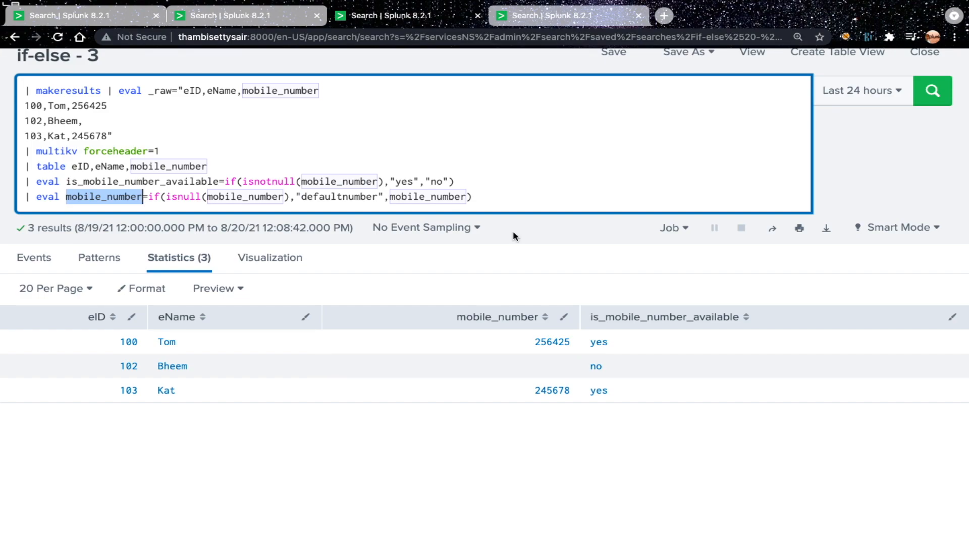
{"action": "left_click", "coordinate": [437, 200]}
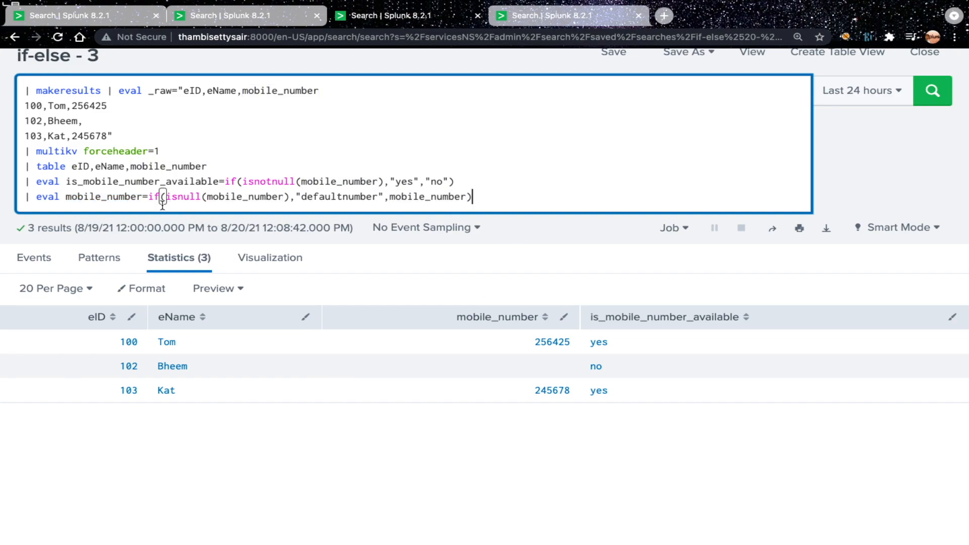
{"action": "left_click", "coordinate": [104, 198]}
{"action": "double_click", "coordinate": [187, 197]}
{"action": "double_click", "coordinate": [246, 197]}
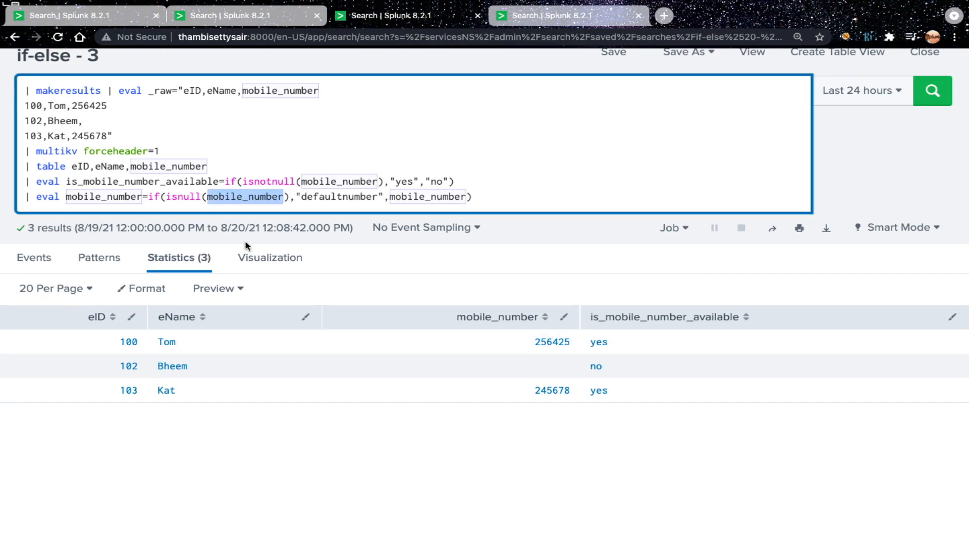
{"action": "double_click", "coordinate": [331, 196]}
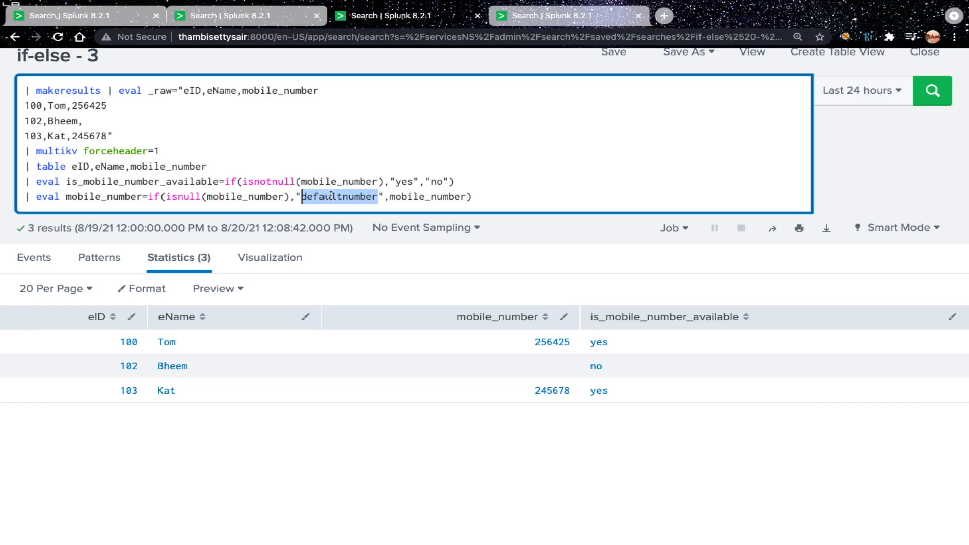
{"action": "left_click", "coordinate": [111, 197]}
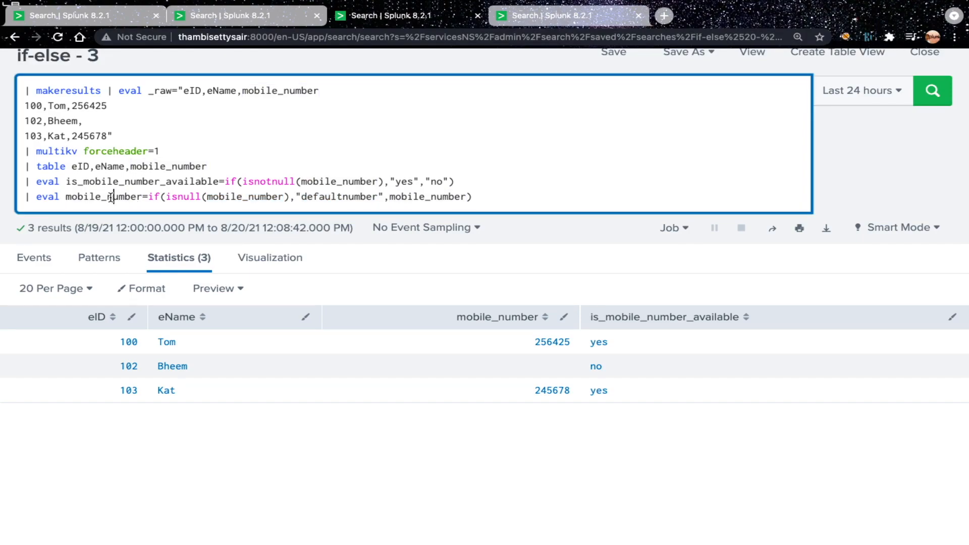
{"action": "double_click", "coordinate": [431, 196]}
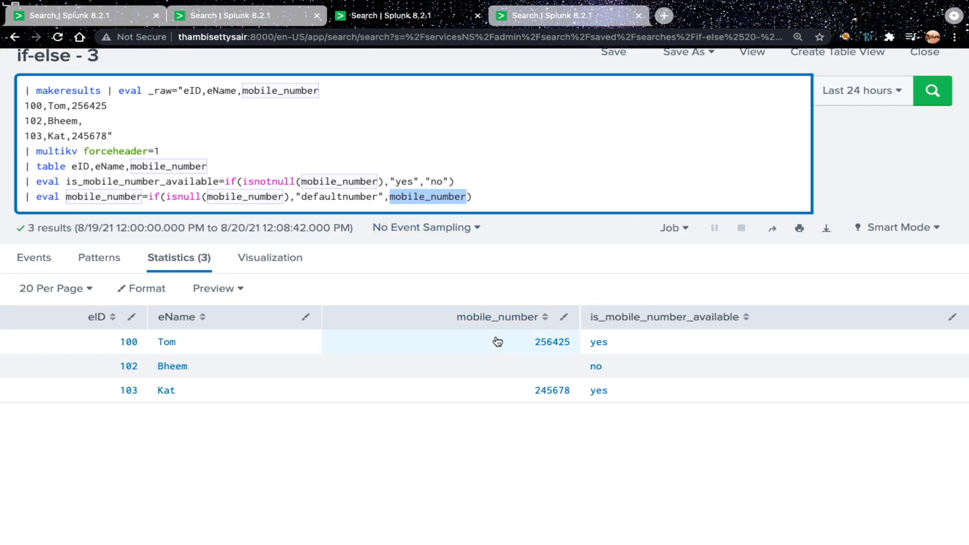
{"action": "left_click", "coordinate": [428, 196]}
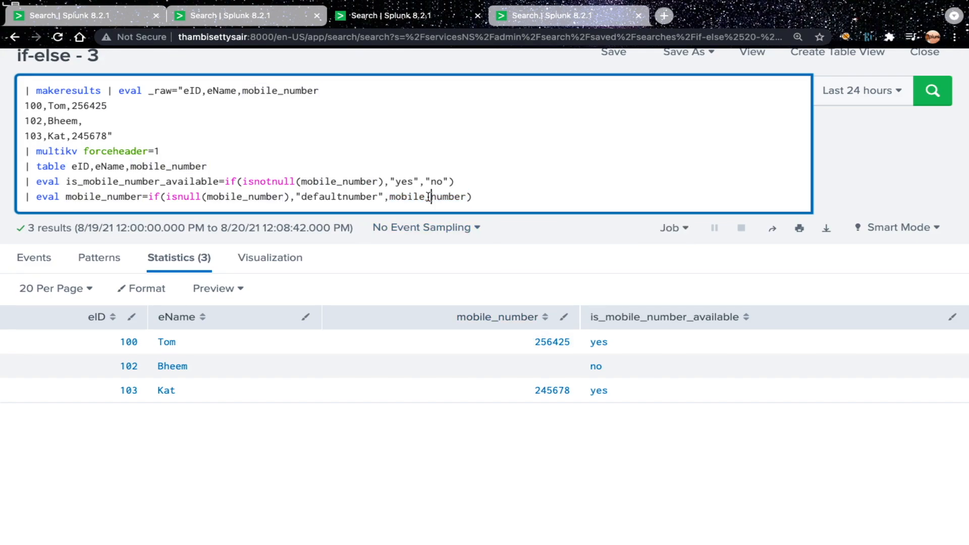
{"action": "left_click", "coordinate": [494, 196]}
{"action": "key", "text": "Return"}
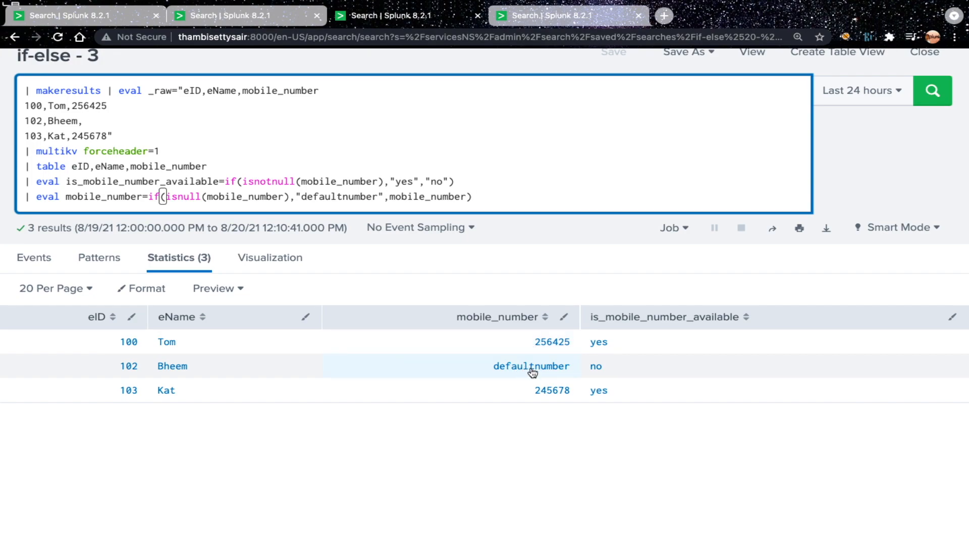
Step: Review the isnotnull and isnull functions and go back to the if-else - 1 search
{"action": "double_click", "coordinate": [272, 183]}
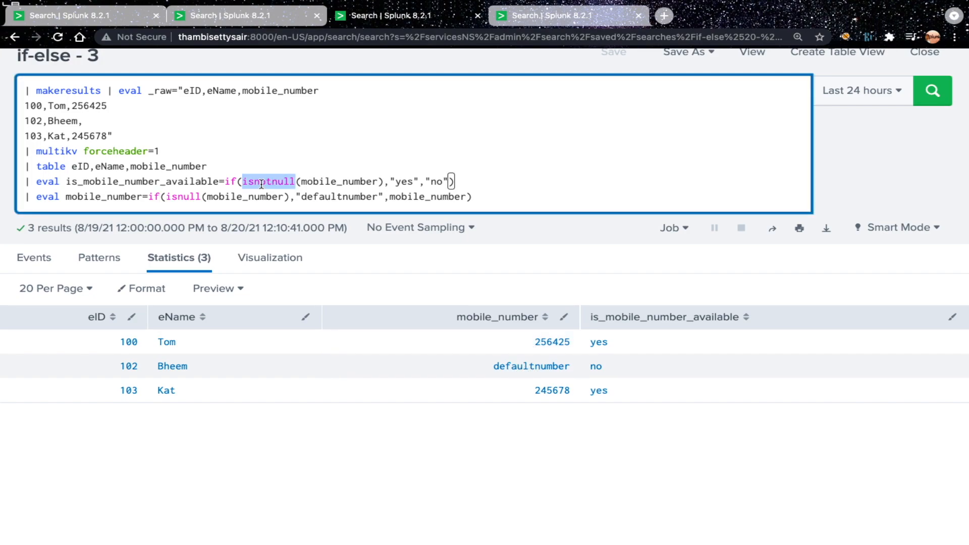
{"action": "left_click", "coordinate": [185, 198]}
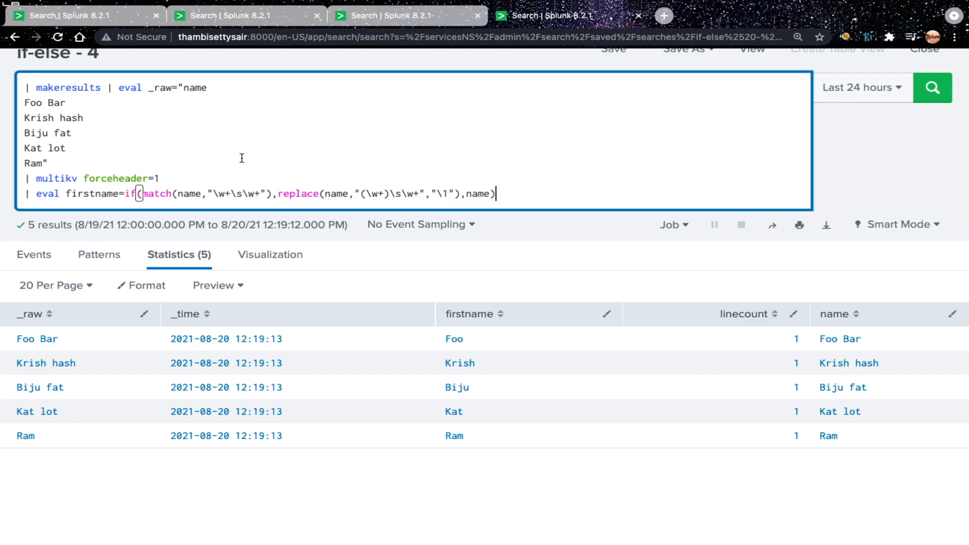
{"action": "left_click", "coordinate": [93, 16]}
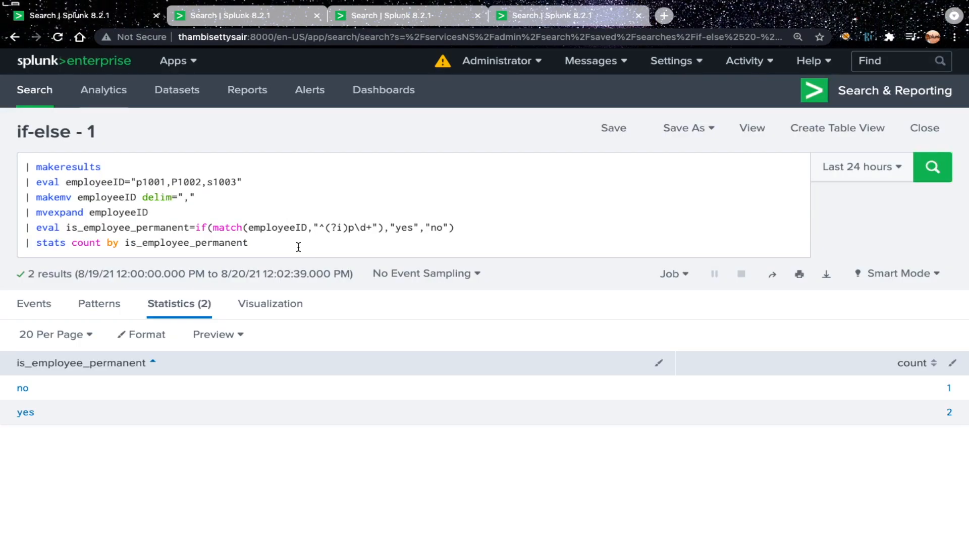
Step: Review the true and false values of the if() functions in if-else - 1, 2 and 3, ending at the if-else - 4 search
{"action": "left_click_drag", "start_coordinate": [390, 227], "coordinate": [447, 227]}
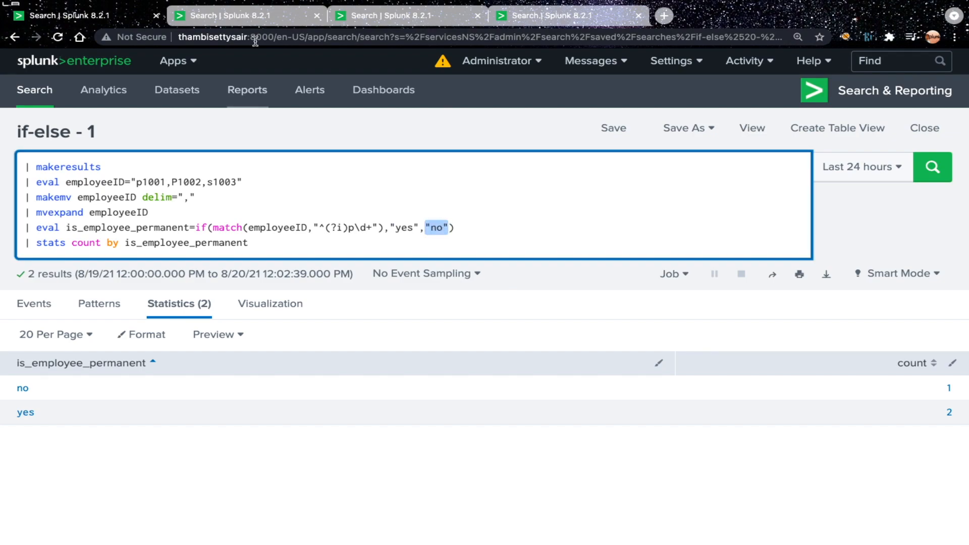
{"action": "left_click", "coordinate": [246, 16]}
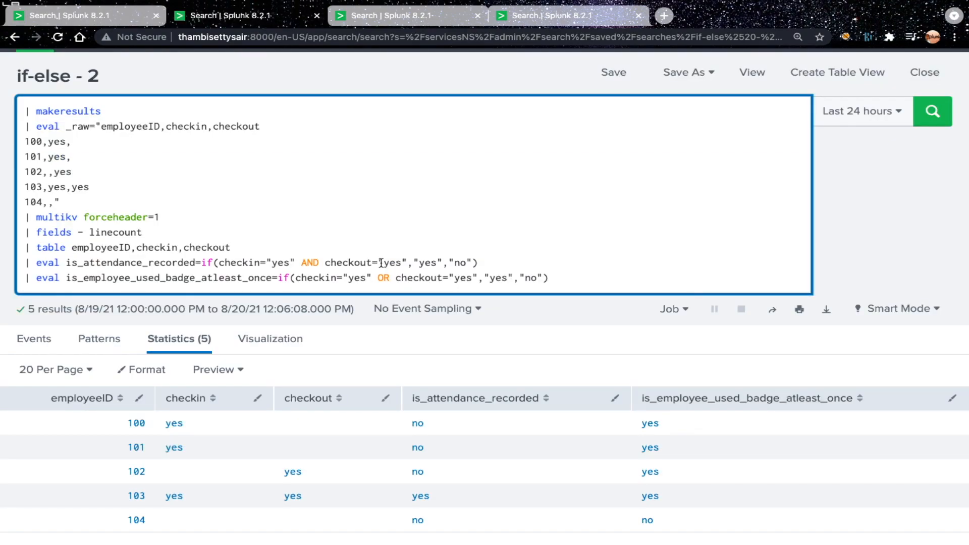
{"action": "left_click_drag", "start_coordinate": [418, 263], "coordinate": [467, 262]}
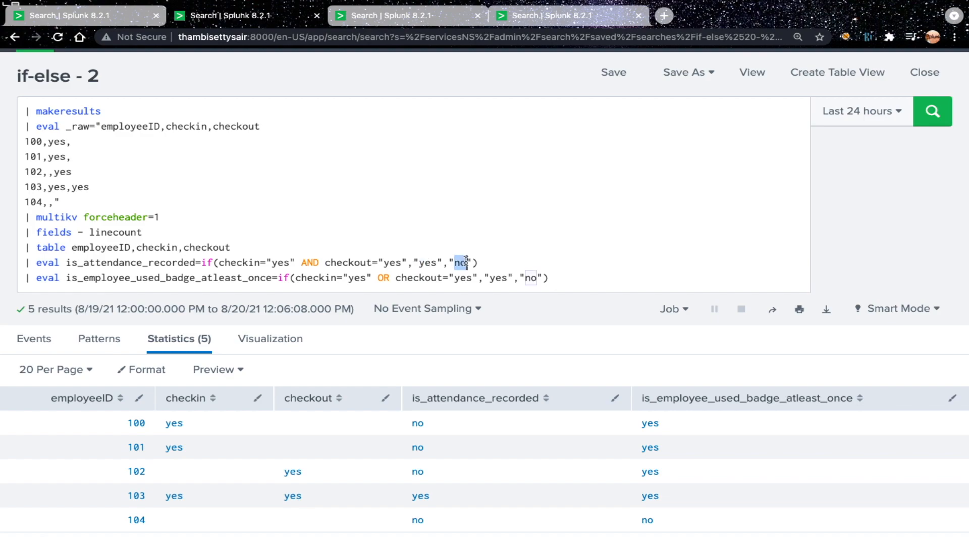
{"action": "left_click", "coordinate": [404, 16]}
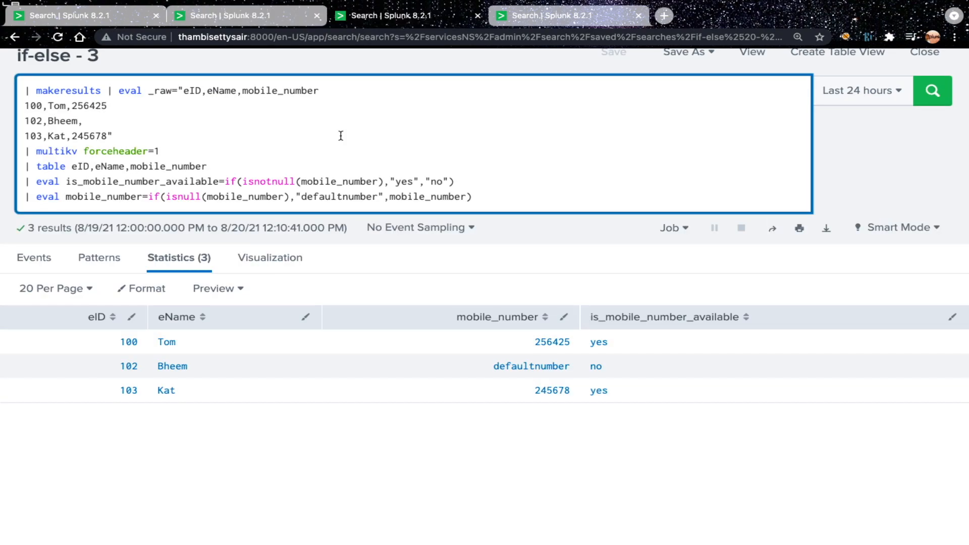
{"action": "left_click_drag", "start_coordinate": [390, 199], "coordinate": [419, 199]}
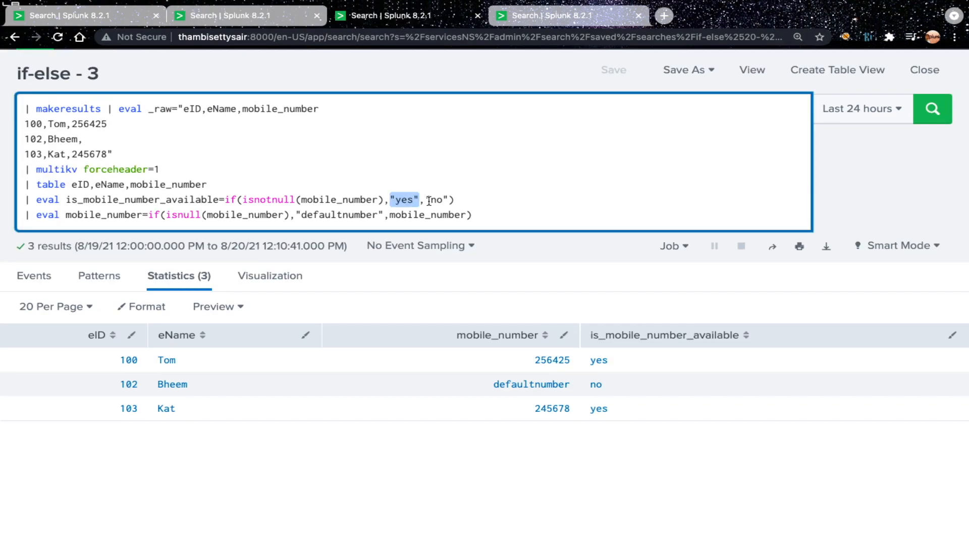
{"action": "key", "text": "ctrl+Tab"}
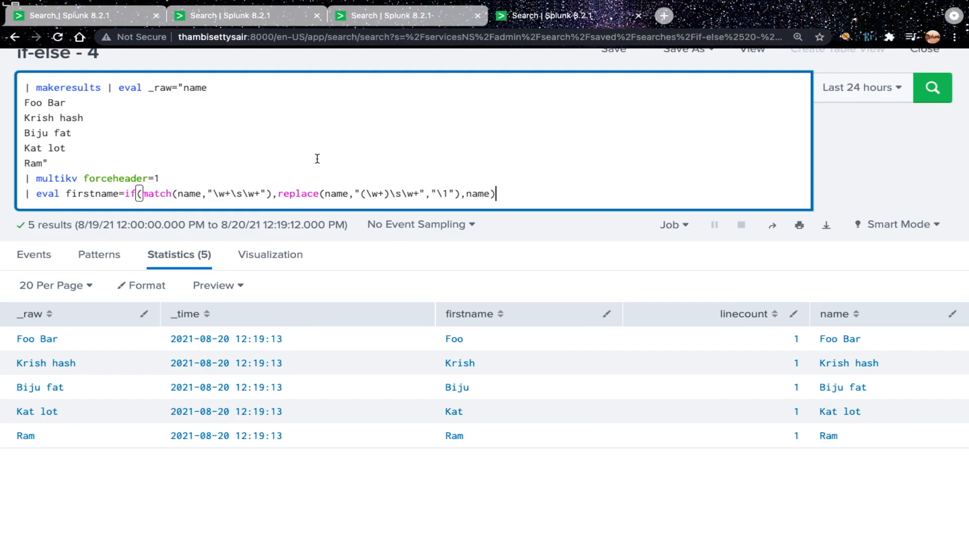
Step: Add back the line | eval firstname=if(match(name,"\w+\s\w+"),replace(name,"(\w+)\s\w+","\1"),name) below the multikv command
{"action": "left_click_drag", "start_coordinate": [278, 193], "coordinate": [366, 193]}
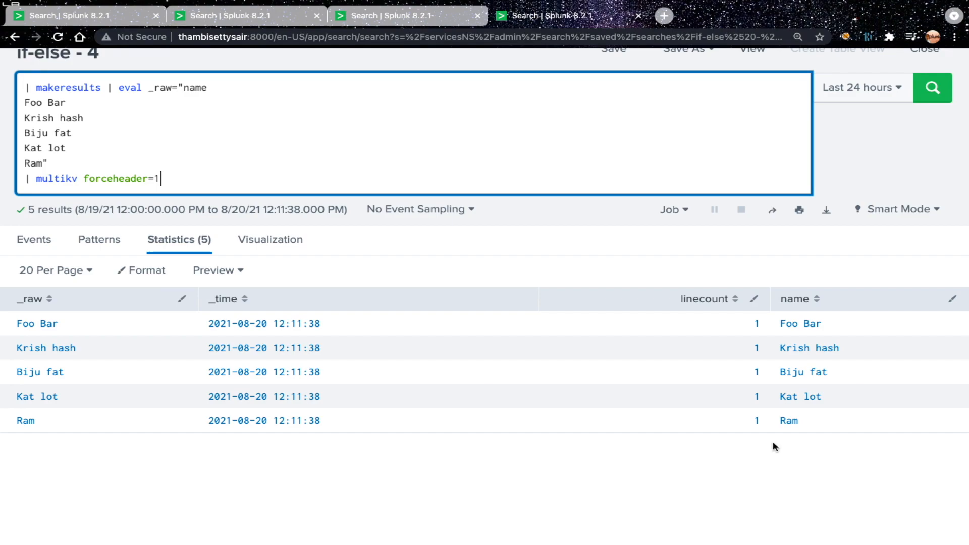
{"action": "type", "text": "| eval firstname=if(match(name,\"\\w+\\s\\w+\"),replace(name,\"(\\w+)\\s\\w+\",\"\\1\"),name)"}
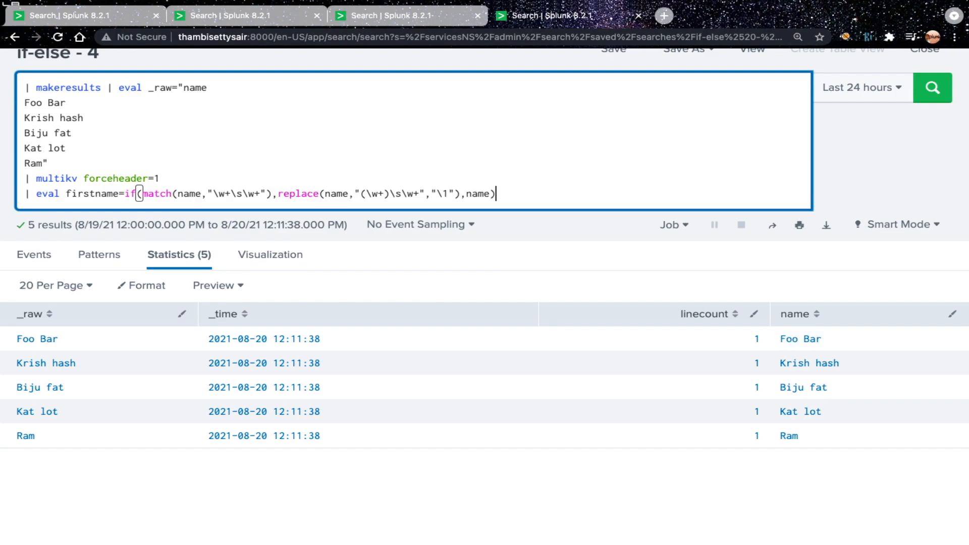
Step: Check each part of the match() pattern \w+\s\w+ against the first value in the name column and run the search
{"action": "double_click", "coordinate": [82, 194]}
{"action": "left_click", "coordinate": [85, 194]}
{"action": "left_click", "coordinate": [138, 194]}
{"action": "left_click", "coordinate": [165, 194]}
{"action": "double_click", "coordinate": [190, 194]}
{"action": "left_click_drag", "start_coordinate": [214, 194], "coordinate": [263, 195]}
{"action": "left_click", "coordinate": [258, 194]}
{"action": "left_click_drag", "start_coordinate": [213, 194], "coordinate": [232, 195]}
{"action": "double_click", "coordinate": [793, 343]}
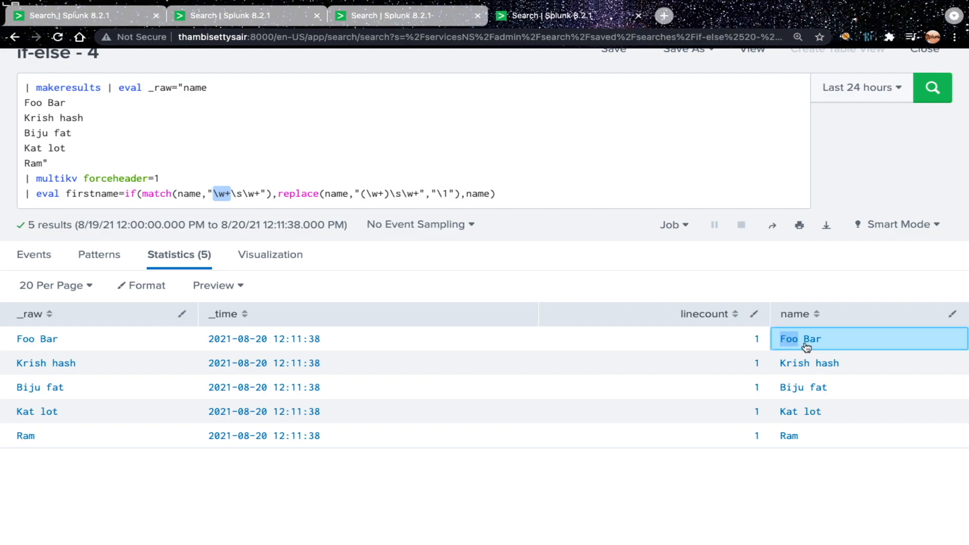
{"action": "double_click", "coordinate": [242, 195]}
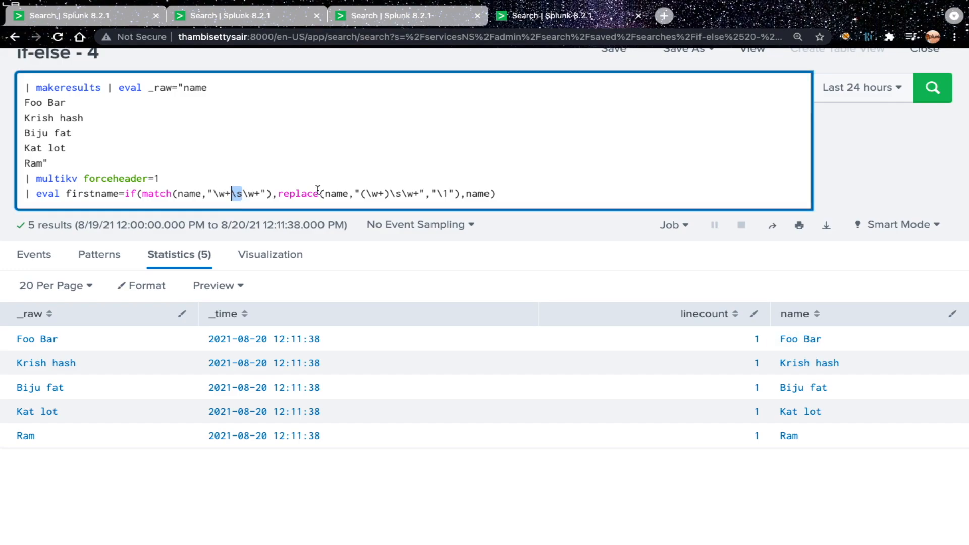
{"action": "left_click", "coordinate": [248, 194]}
{"action": "left_click", "coordinate": [260, 193]}
{"action": "left_click_drag", "start_coordinate": [260, 193], "coordinate": [243, 194]}
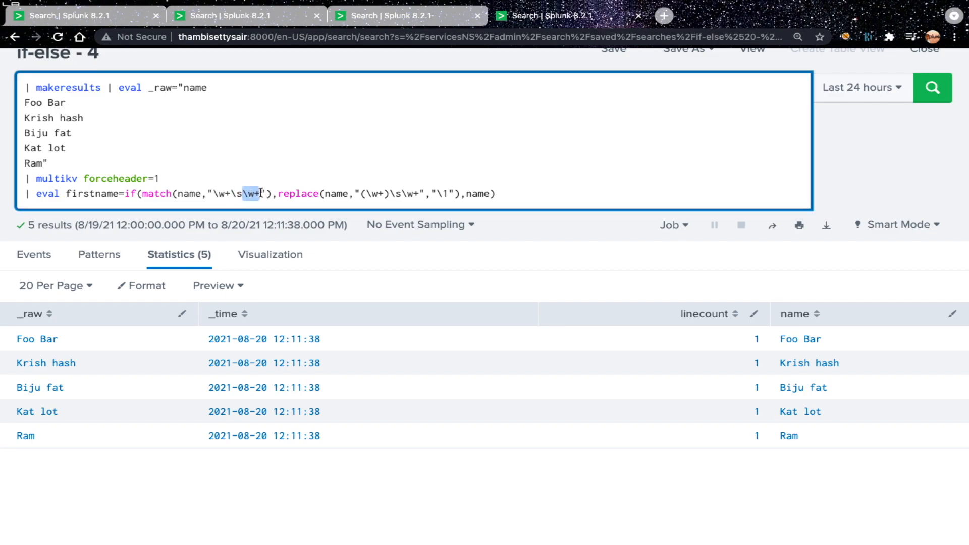
{"action": "left_click_drag", "start_coordinate": [821, 339], "coordinate": [803, 338]}
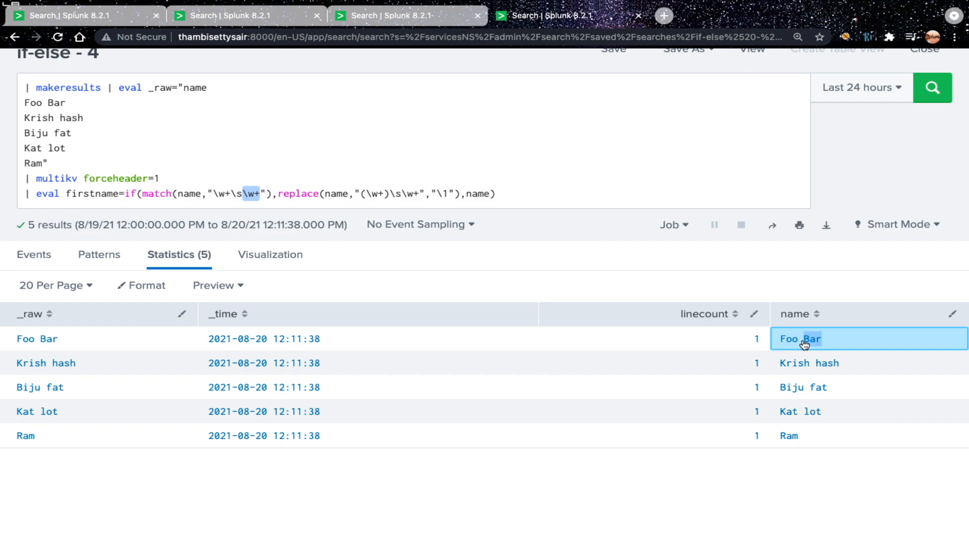
{"action": "left_click", "coordinate": [214, 193]}
{"action": "key", "text": "Return"}
Step: Examine the match() condition, the replace() true value and the name false value in the firstname eval
{"action": "left_click_drag", "start_coordinate": [278, 194], "coordinate": [461, 194]}
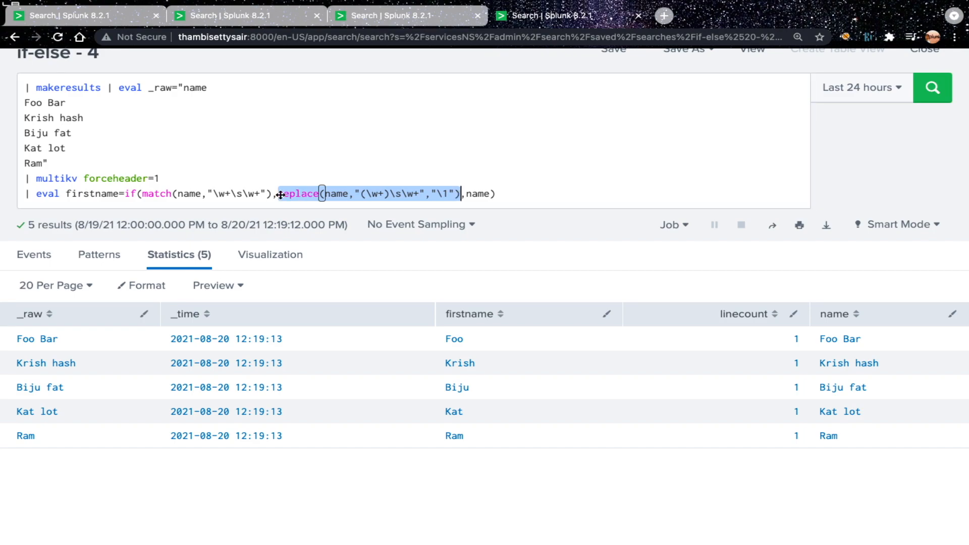
{"action": "left_click", "coordinate": [284, 193]}
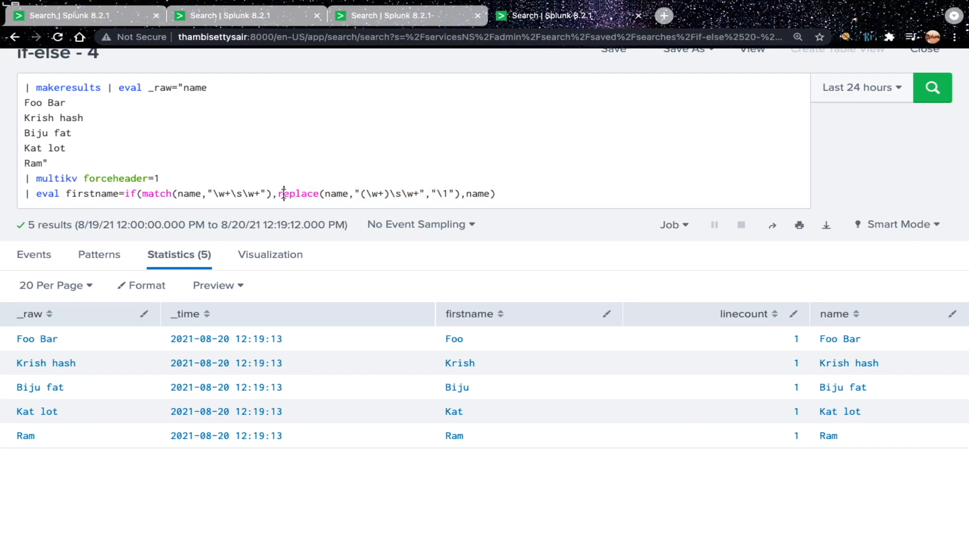
{"action": "left_click", "coordinate": [190, 195]}
{"action": "left_click_drag", "start_coordinate": [142, 194], "coordinate": [273, 194]}
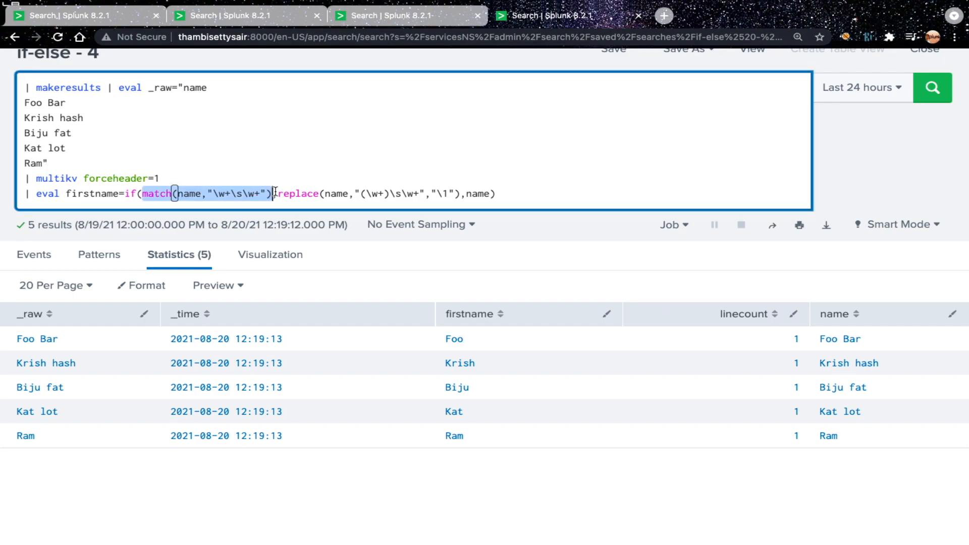
{"action": "left_click", "coordinate": [275, 193]}
{"action": "double_click", "coordinate": [480, 194]}
{"action": "left_click", "coordinate": [278, 194]}
{"action": "left_click_drag", "start_coordinate": [279, 194], "coordinate": [460, 194]}
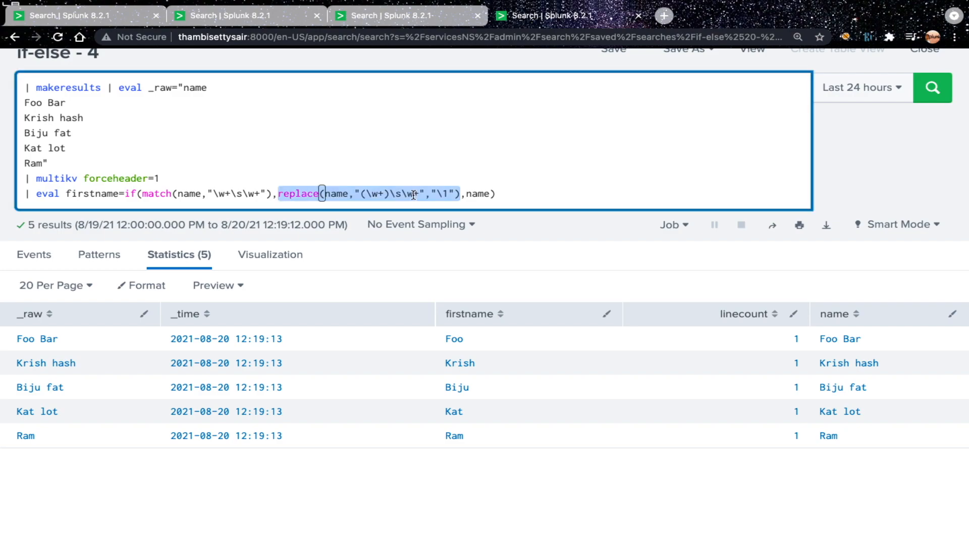
{"action": "double_click", "coordinate": [470, 193]}
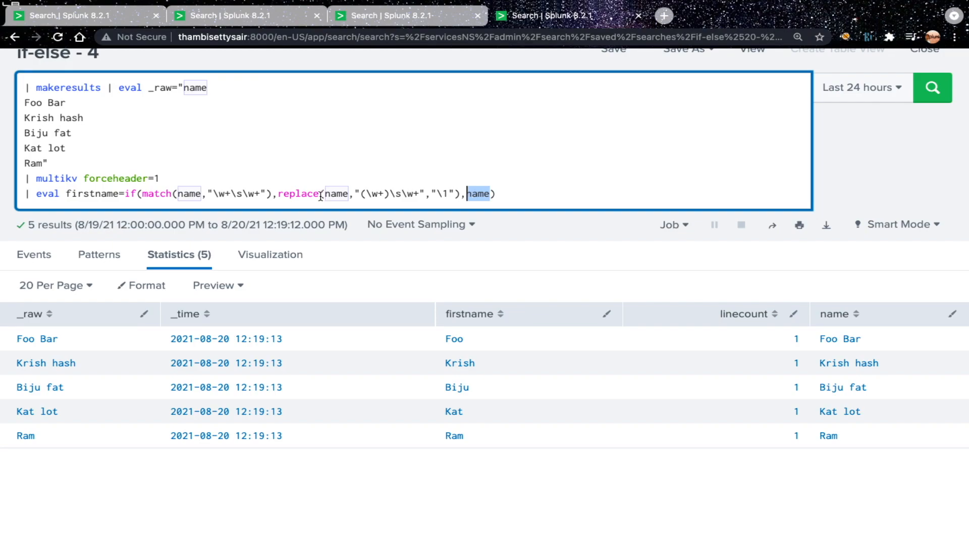
Step: Add the reference lines if(condition,TRUE,FALSE) and replace(X,Y,Z) below the eval line and go through their arguments
{"action": "left_click", "coordinate": [220, 178]}
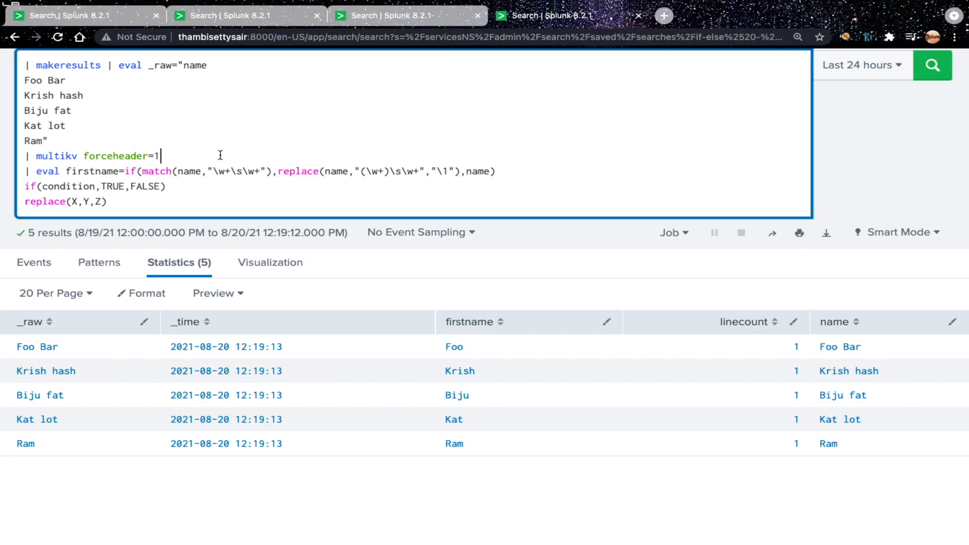
{"action": "double_click", "coordinate": [118, 186]}
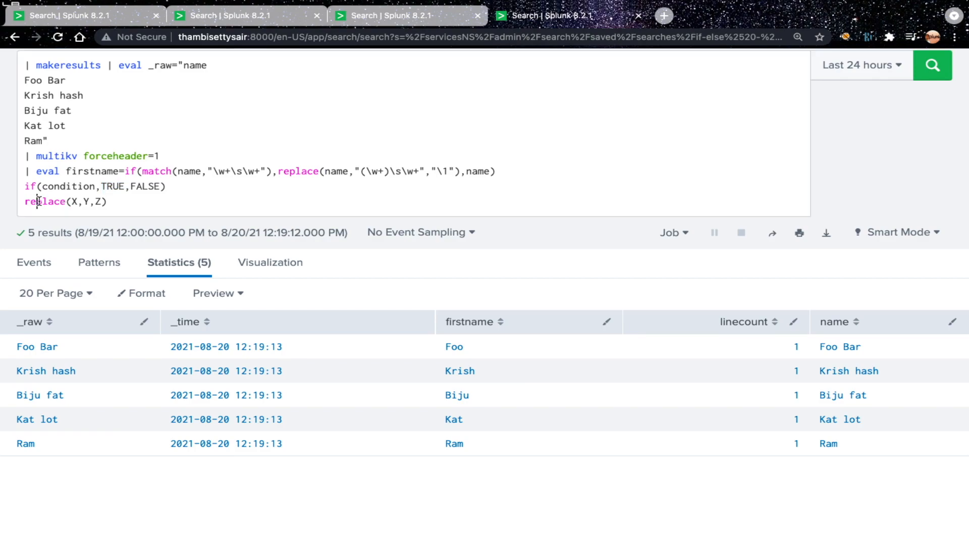
{"action": "double_click", "coordinate": [65, 203]}
{"action": "left_click", "coordinate": [75, 202]}
{"action": "left_click", "coordinate": [88, 202]}
{"action": "left_click", "coordinate": [99, 202]}
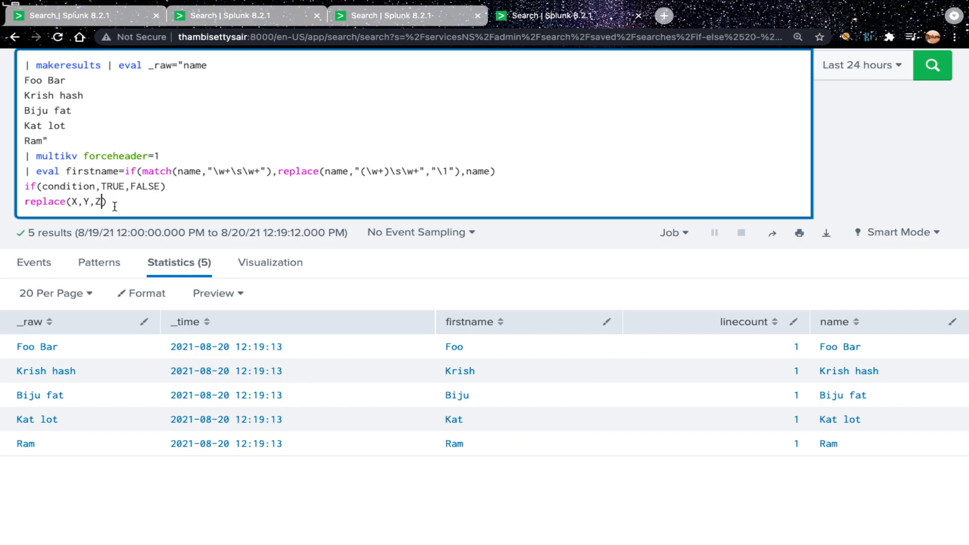
{"action": "left_click", "coordinate": [93, 204]}
{"action": "left_click", "coordinate": [79, 203]}
Step: Compare the pattern (\w+)\s\w+ and replacement \1 in the eval with the X, Y, Z arguments of replace()
{"action": "left_click_drag", "start_coordinate": [448, 171], "coordinate": [439, 172]}
{"action": "left_click_drag", "start_coordinate": [360, 171], "coordinate": [388, 173]}
{"action": "left_click_drag", "start_coordinate": [388, 172], "coordinate": [425, 187]}
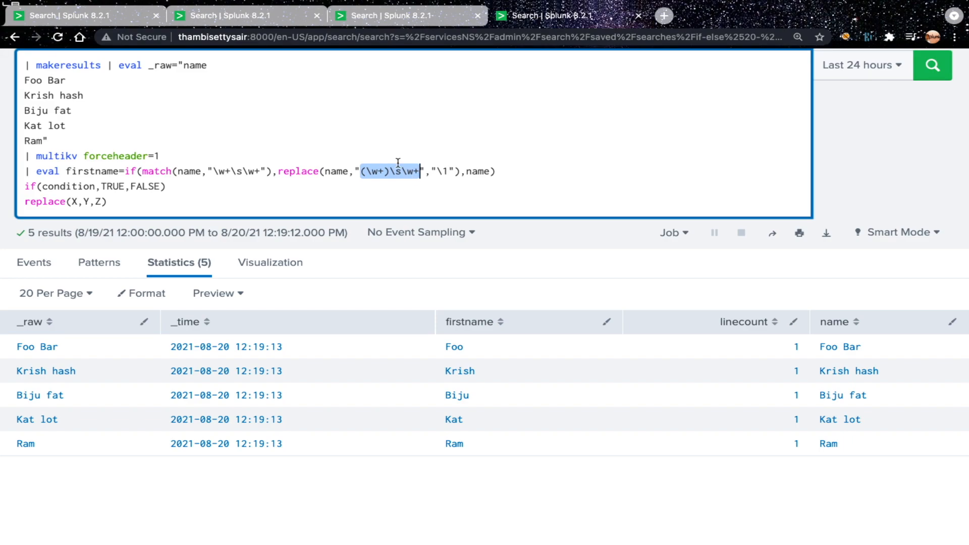
{"action": "left_click_drag", "start_coordinate": [72, 202], "coordinate": [103, 202]}
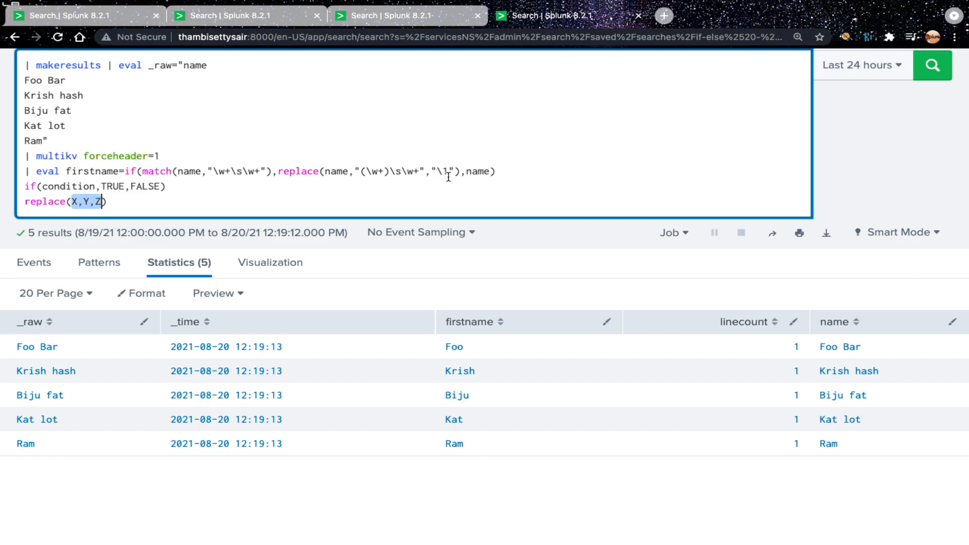
Step: Enclose the second \w+ of the replace() pattern in parentheses to make a second capture group
{"action": "left_click", "coordinate": [392, 172]}
{"action": "key", "text": "Right"}
{"action": "key", "text": "Right"}
{"action": "type", "text": "("}
{"action": "key", "text": "Right"}
{"action": "key", "text": "Right"}
{"action": "key", "text": "Right"}
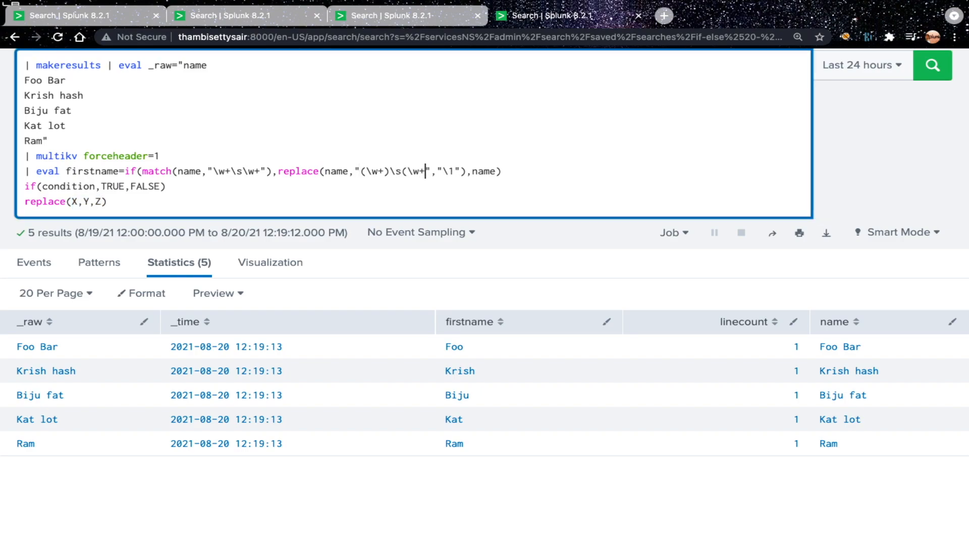
{"action": "type", "text": ")"}
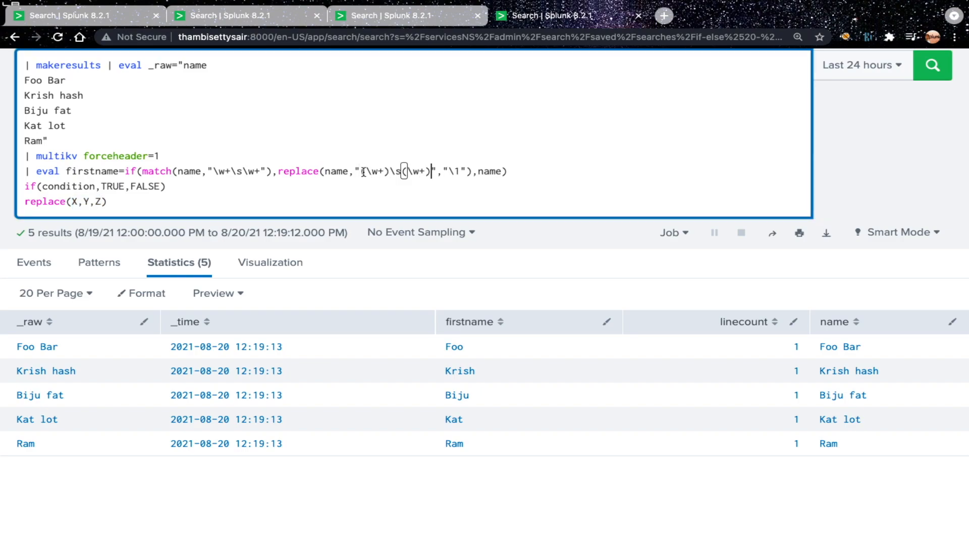
Step: Change the replace() replacement value to \2 so that it references the second capture group
{"action": "left_click_drag", "start_coordinate": [366, 172], "coordinate": [384, 172]}
{"action": "left_click_drag", "start_coordinate": [413, 172], "coordinate": [425, 172]}
{"action": "left_click", "coordinate": [460, 172]}
{"action": "key", "text": "BackSpace"}
{"action": "type", "text": "2"}
Step: Append an empty third group () to the replace() pattern and set the replacement value to \3
{"action": "mouse_move", "coordinate": [425, 171]}
{"action": "left_mouse_down"}
{"action": "mouse_move", "coordinate": [360, 171]}
{"action": "mouse_move", "coordinate": [431, 172]}
{"action": "left_mouse_up"}
{"action": "left_click", "coordinate": [431, 173]}
{"action": "type", "text": "()"}
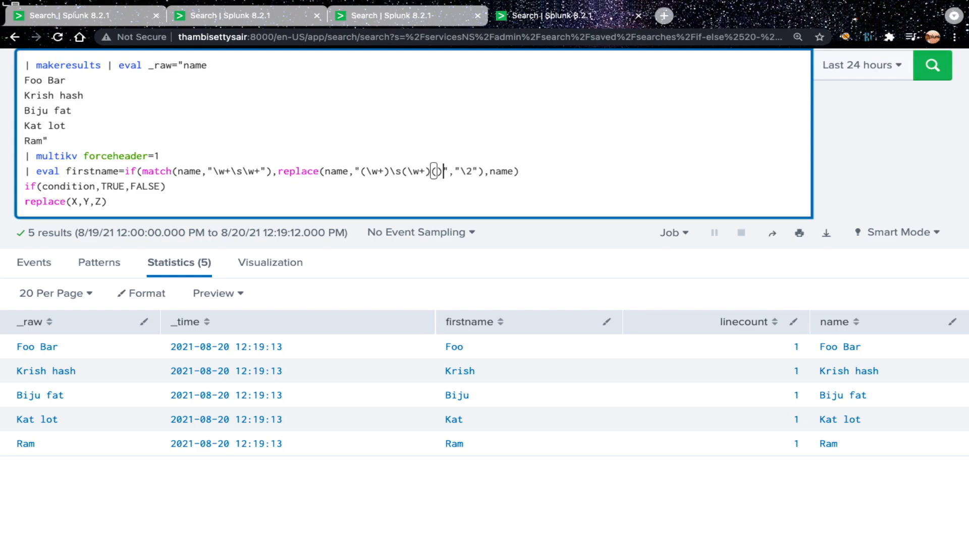
{"action": "left_click", "coordinate": [473, 172]}
{"action": "key", "text": "BackSpace"}
{"action": "type", "text": "3"}
Step: Undo the capture group edits so replace() again uses "(\w+)\s\w+" with "\1"
{"action": "key", "text": "super+z"}
{"action": "key", "text": "super+z"}
{"action": "key", "text": "super+z"}
{"action": "double_click", "coordinate": [444, 172]}
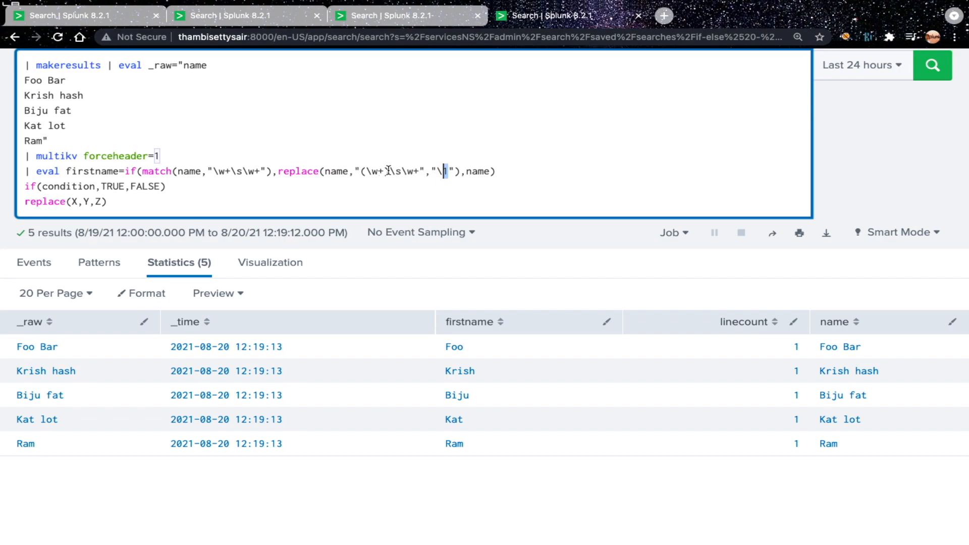
Step: Delete the if(condition,TRUE,FALSE) and replace(X,Y,Z) reference lines and run the search
{"action": "left_click_drag", "start_coordinate": [25, 186], "coordinate": [108, 202]}
{"action": "key", "text": "BackSpace"}
{"action": "key", "text": "BackSpace"}
{"action": "key", "text": "Return"}
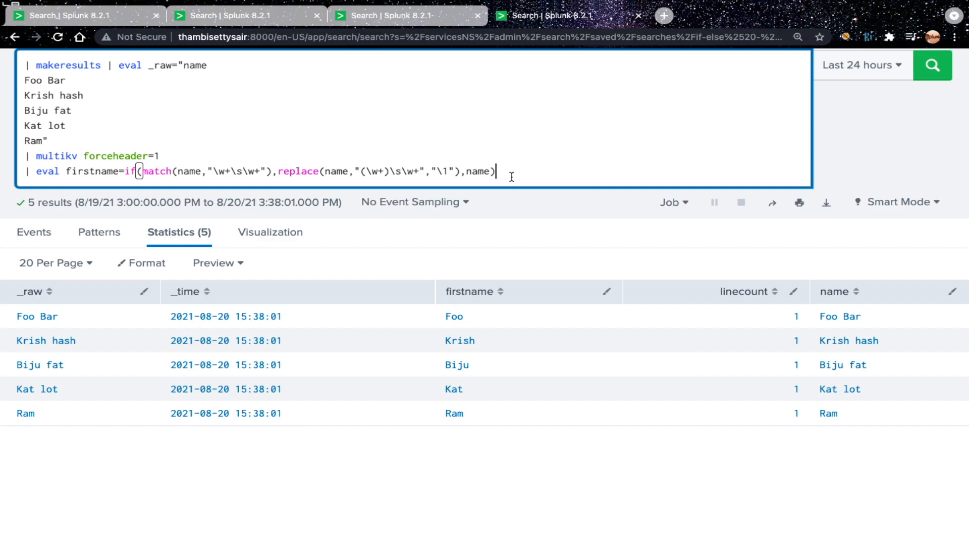
Step: Examine how the name false value and the match() condition determine the firstname field for single-word and two-word names
{"action": "double_click", "coordinate": [479, 171]}
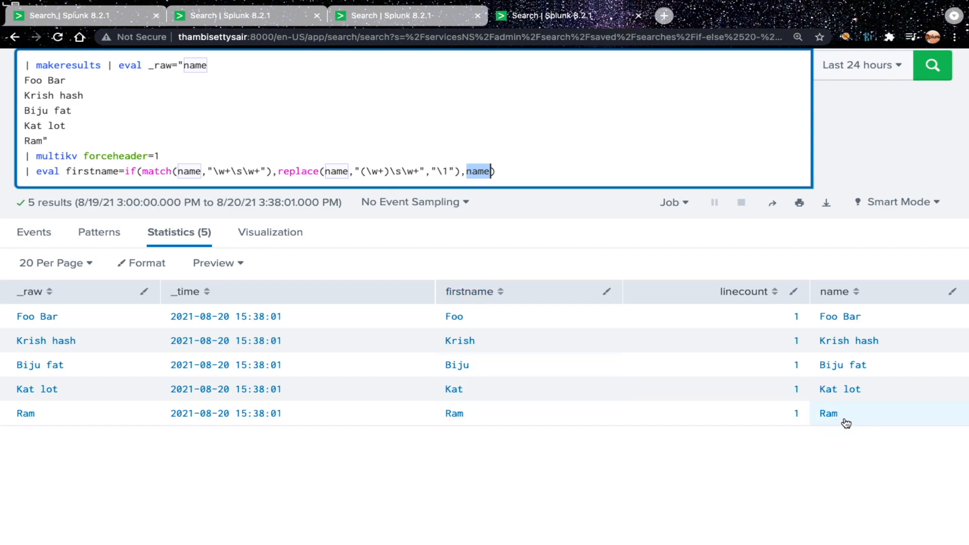
{"action": "left_click", "coordinate": [160, 172]}
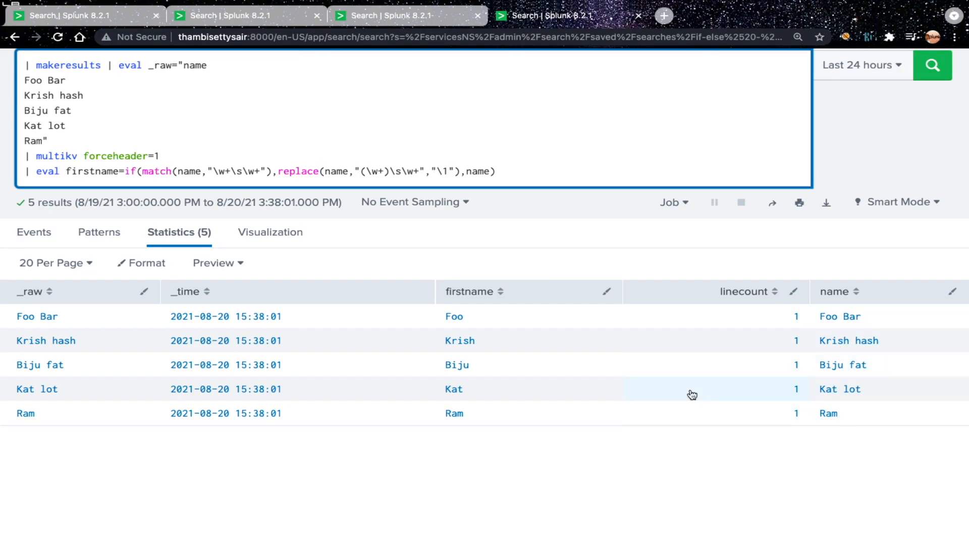
{"action": "double_click", "coordinate": [479, 171]}
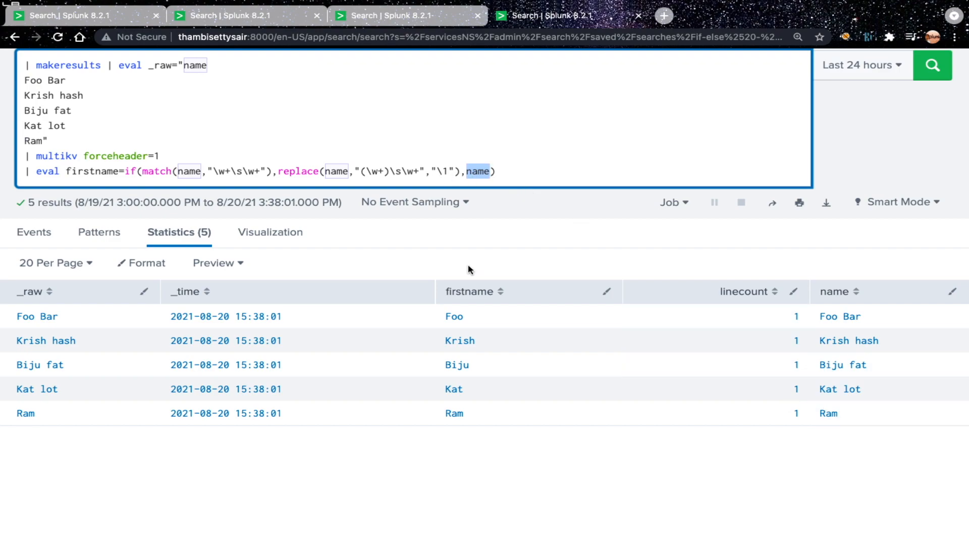
{"action": "left_click_drag", "start_coordinate": [142, 171], "coordinate": [267, 172]}
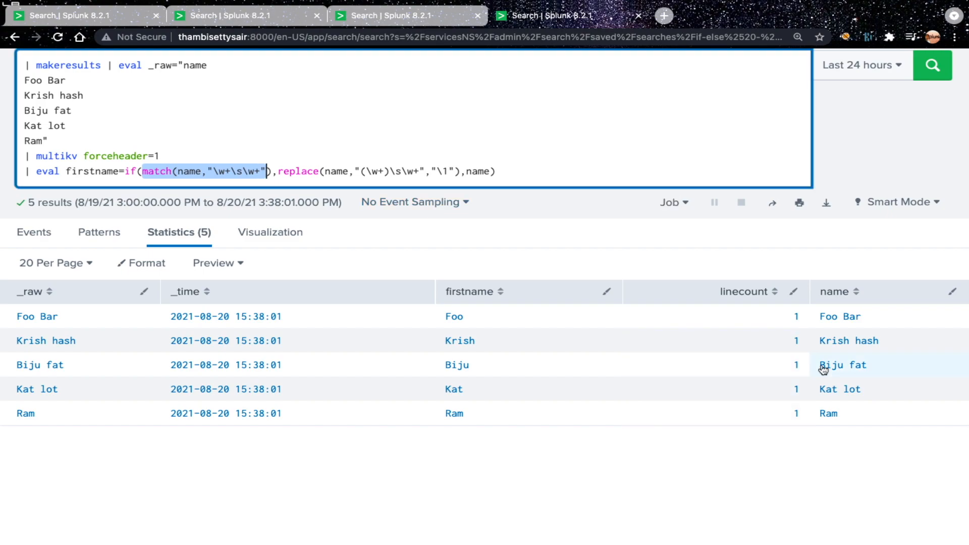
{"action": "double_click", "coordinate": [94, 172]}
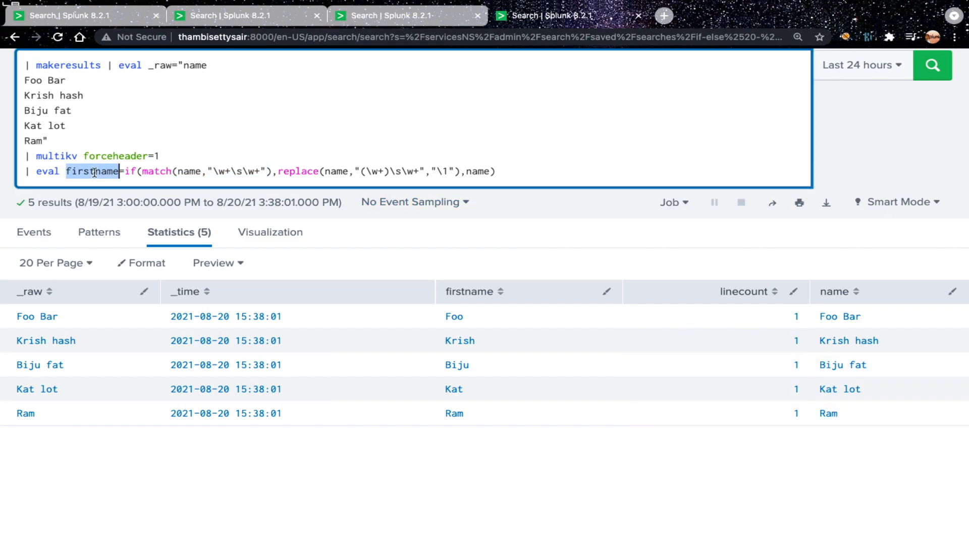